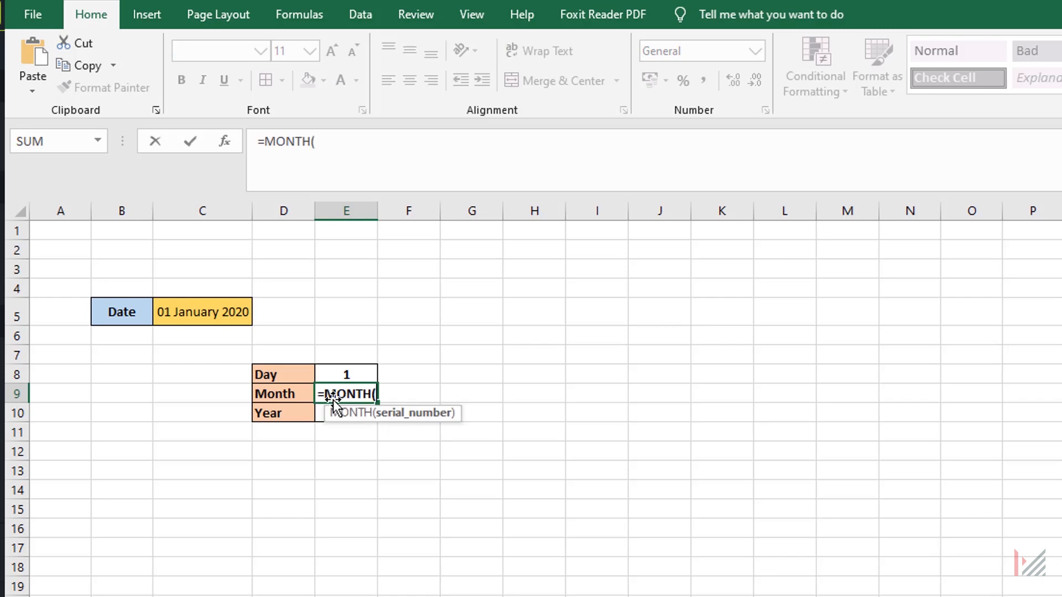
Complete the MONTH formula in E9 with the date in C5, and extract the year in E10 with =YEAR(C5).
{"action": "left_click", "coordinate": [209, 311]}
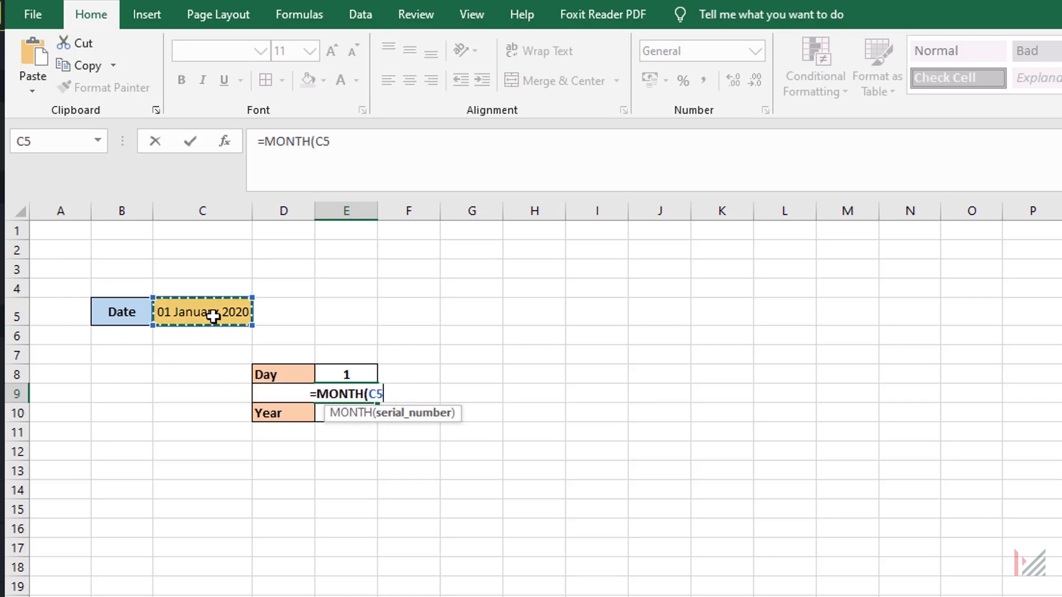
{"action": "key", "text": "Return"}
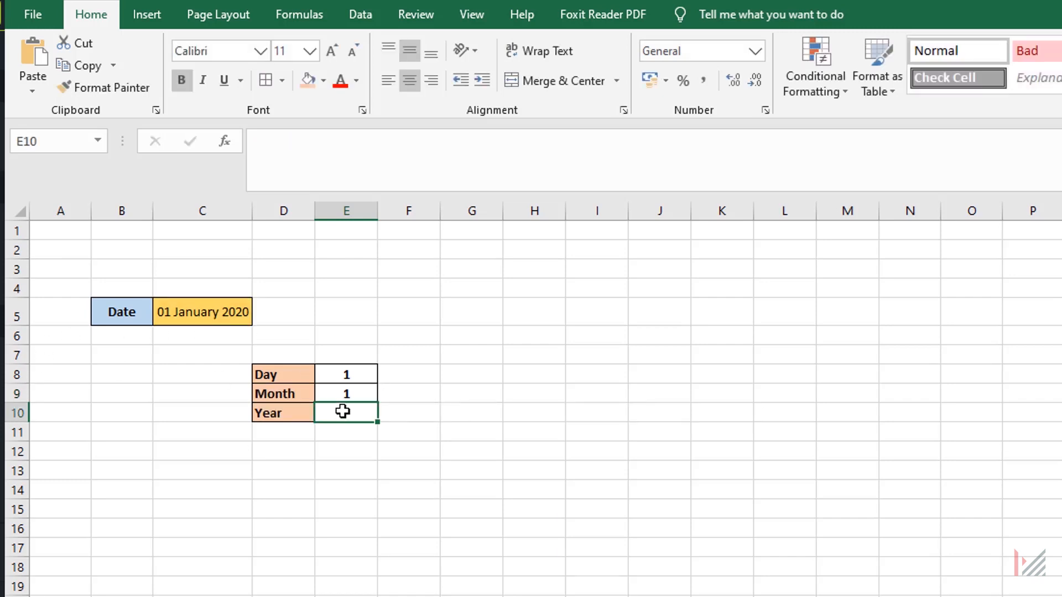
{"action": "type", "text": "=year"}
{"action": "key", "text": "Tab"}
{"action": "left_click", "coordinate": [209, 305]}
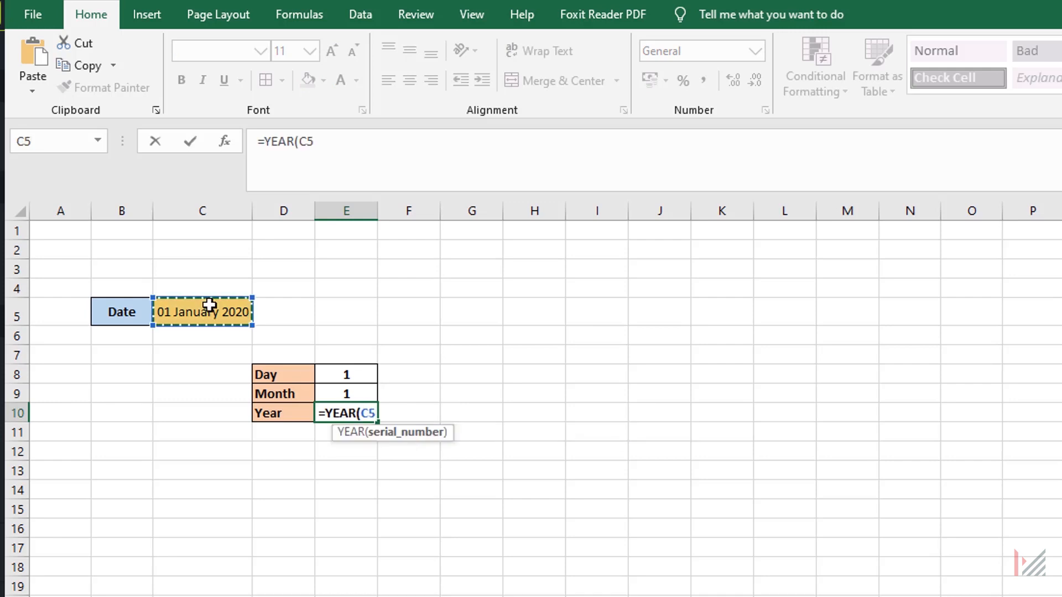
{"action": "type", "text": ")"}
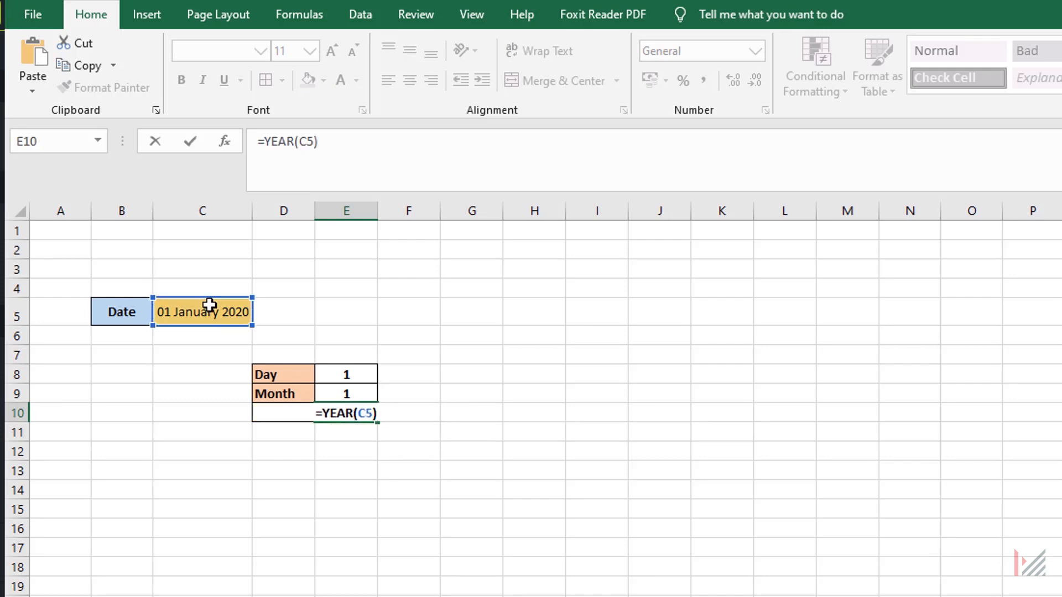
{"action": "key", "text": "Return"}
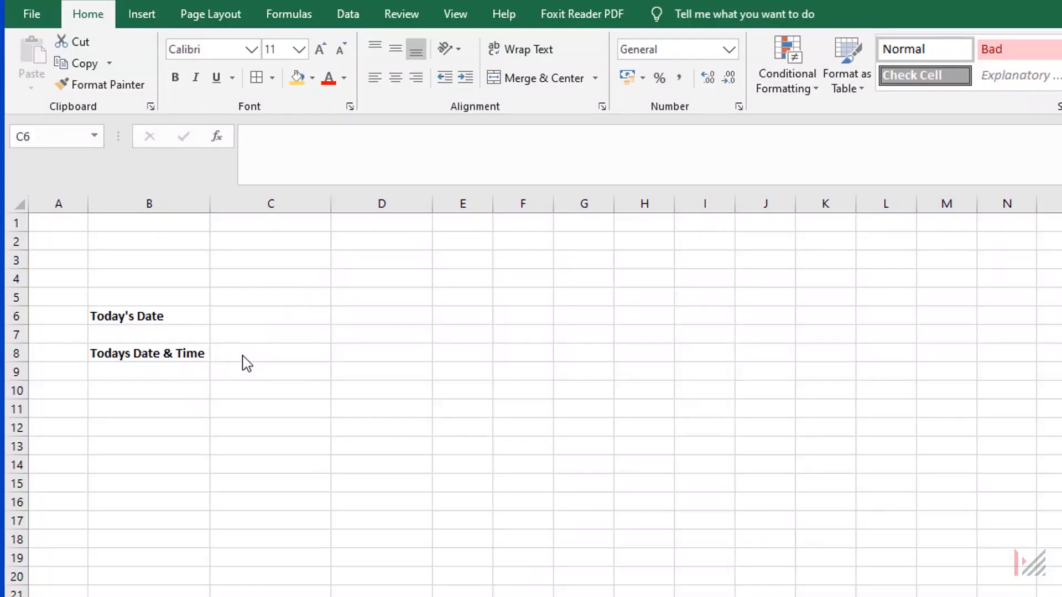
Enter =TODAY() in C6, beside the Today's Date label.
{"action": "left_click", "coordinate": [253, 316]}
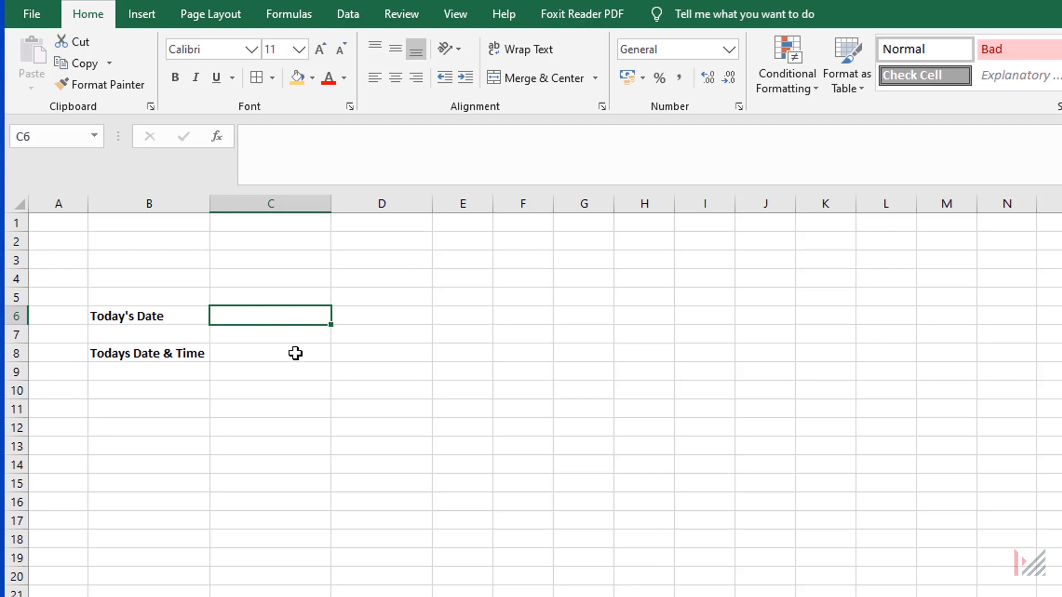
{"action": "type", "text": "=toda"}
{"action": "key", "text": "Tab"}
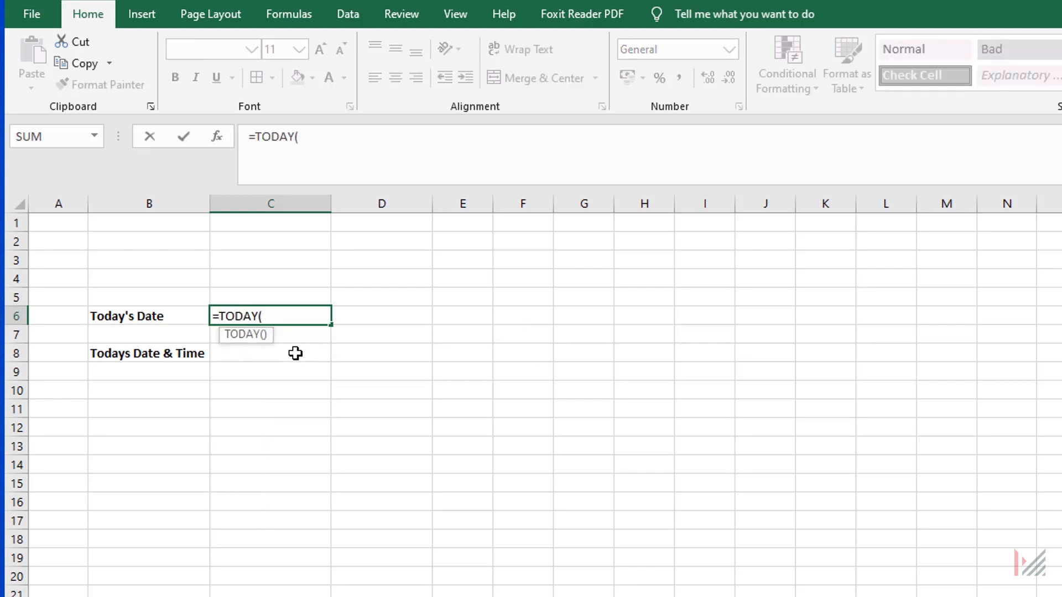
{"action": "type", "text": ")"}
{"action": "key", "text": "Return"}
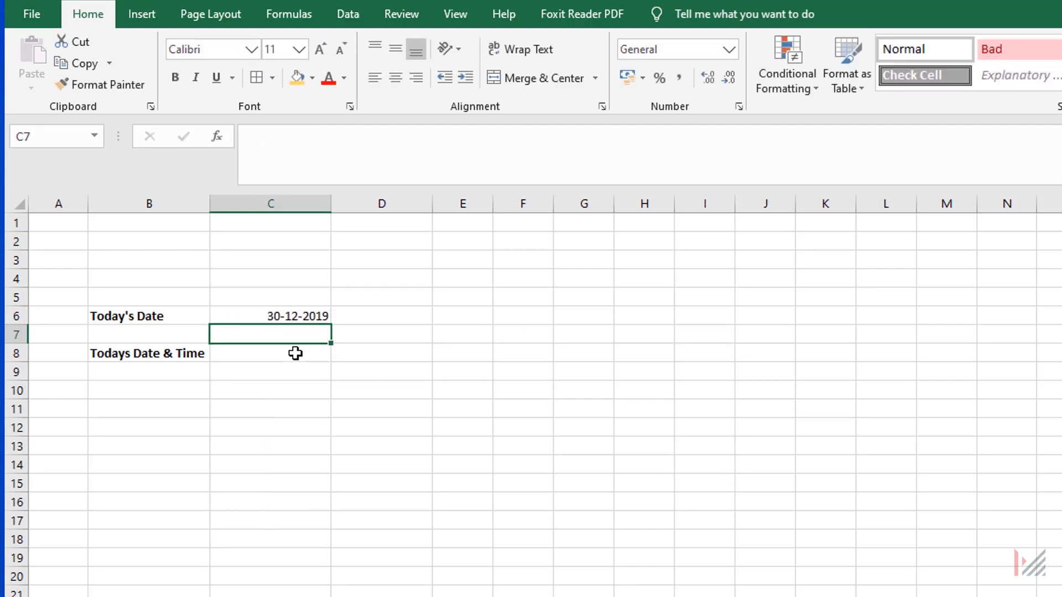
Enter =NOW() in C8, beside the Todays Date & Time label.
{"action": "left_click", "coordinate": [296, 354]}
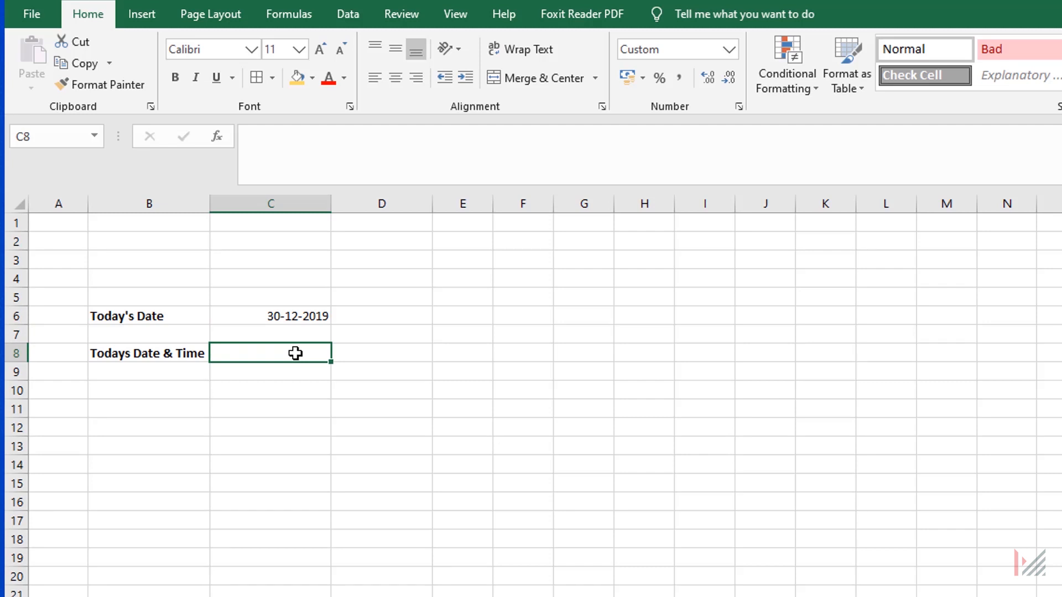
{"action": "type", "text": "=now"}
{"action": "key", "text": "Tab"}
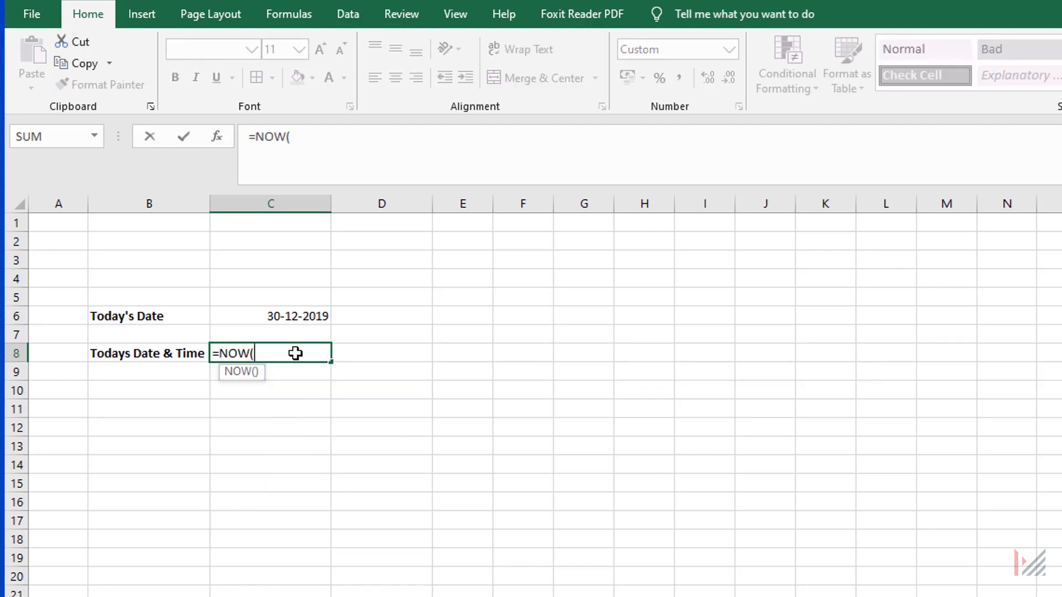
{"action": "type", "text": ")"}
{"action": "key", "text": "Return"}
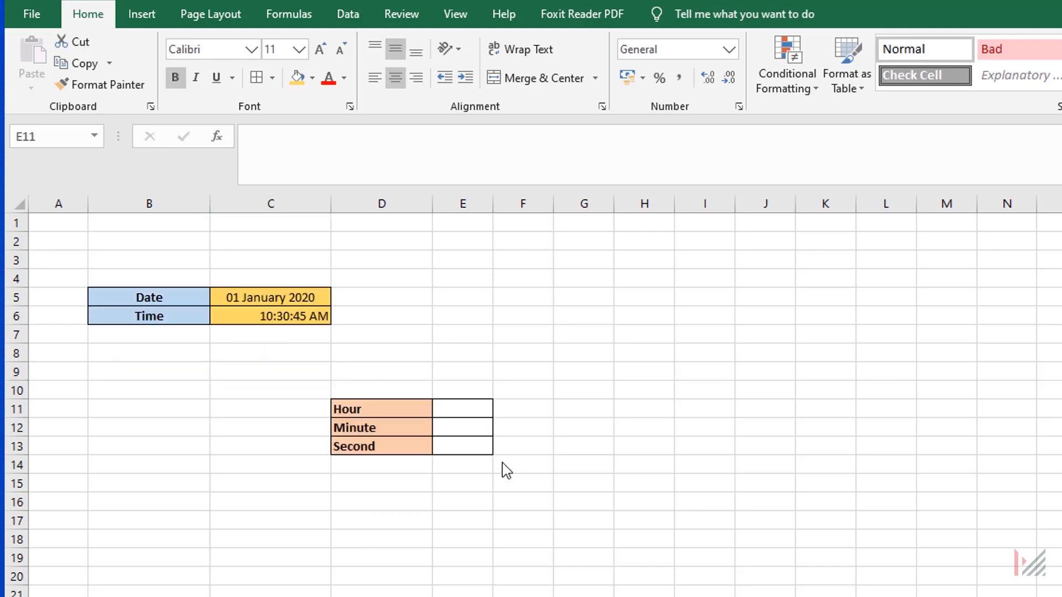
Extract the hour from the time in C6 into E11 with the HOUR function.
{"action": "left_click", "coordinate": [463, 408]}
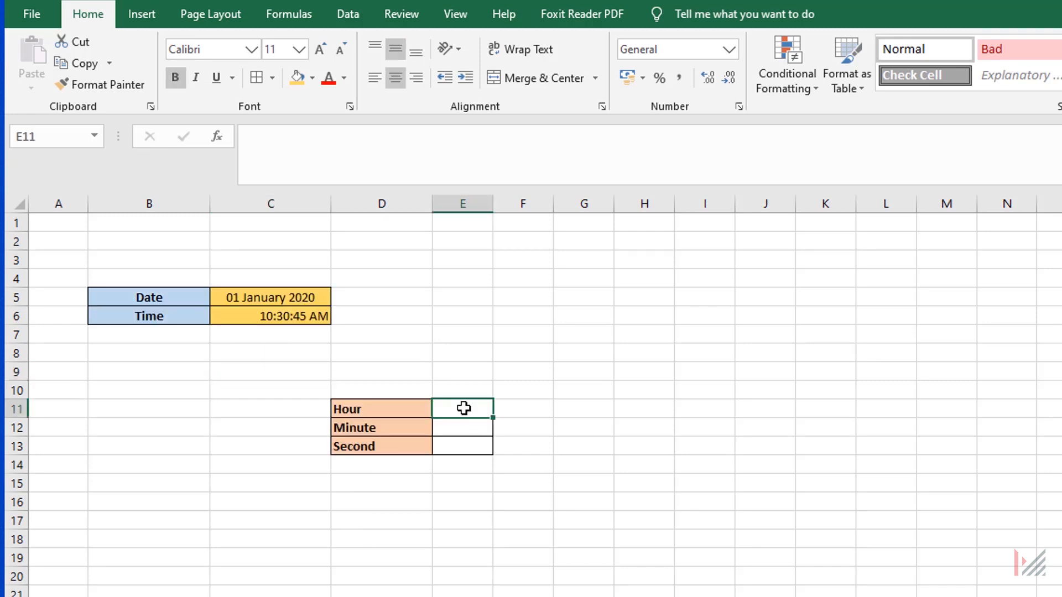
{"action": "type", "text": "=hou"}
{"action": "key", "text": "Tab"}
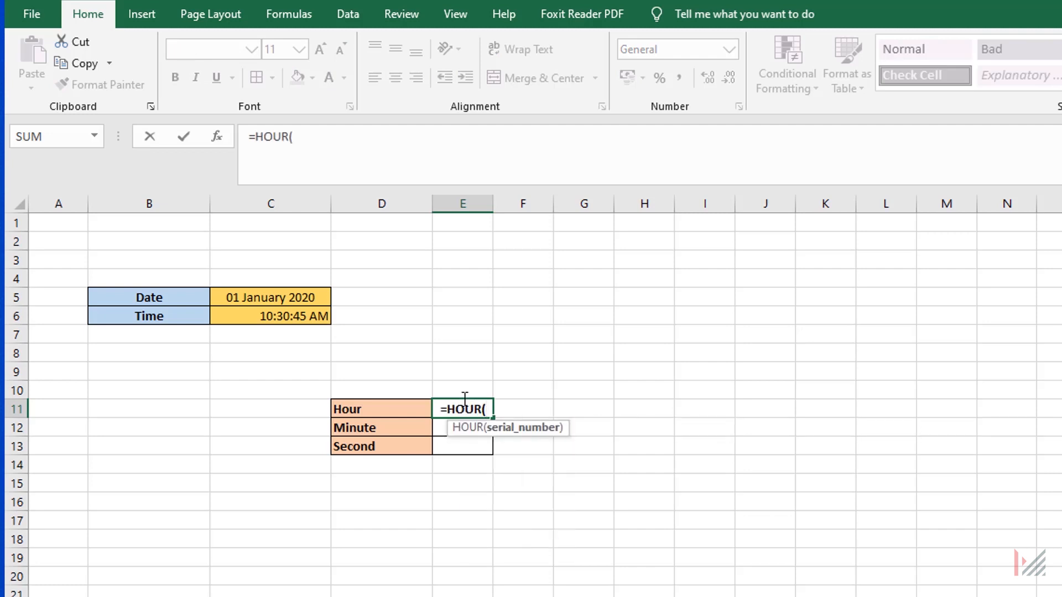
{"action": "left_click", "coordinate": [279, 315]}
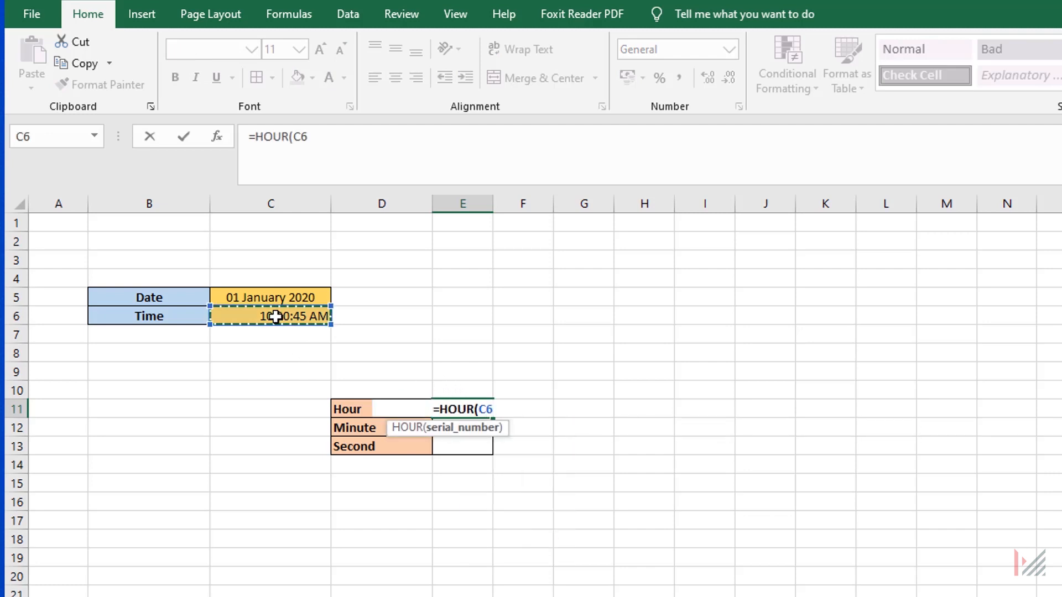
{"action": "key", "text": "Return"}
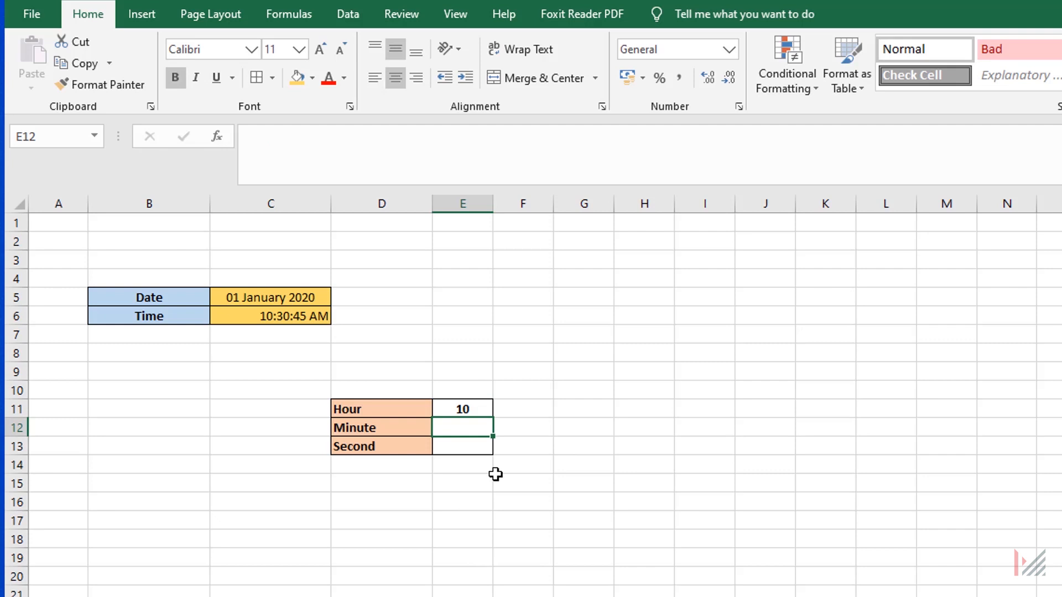
Extract the minutes from the time in C6 into E12 with =MINUTE(C6).
{"action": "type", "text": "=mi"}
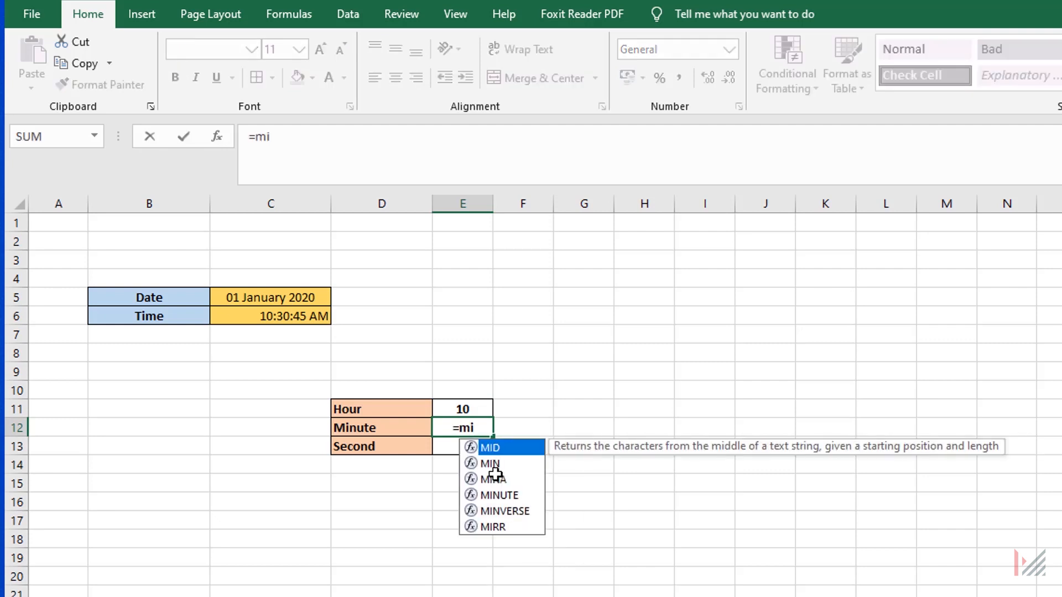
{"action": "type", "text": "n"}
{"action": "key", "text": "Tab"}
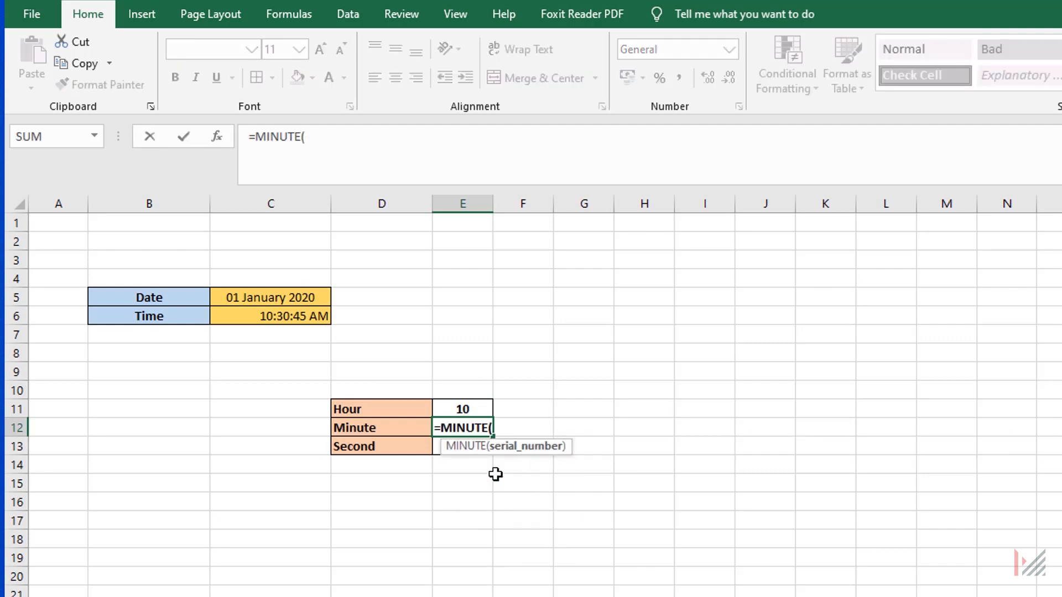
{"action": "left_click", "coordinate": [268, 316]}
{"action": "type", "text": ")"}
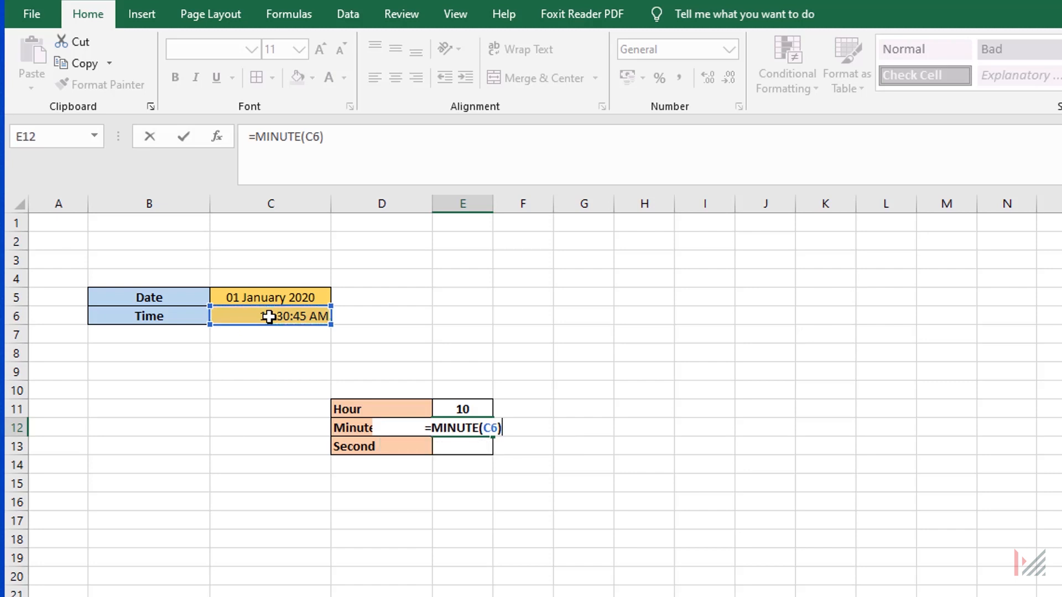
{"action": "key", "text": "Return"}
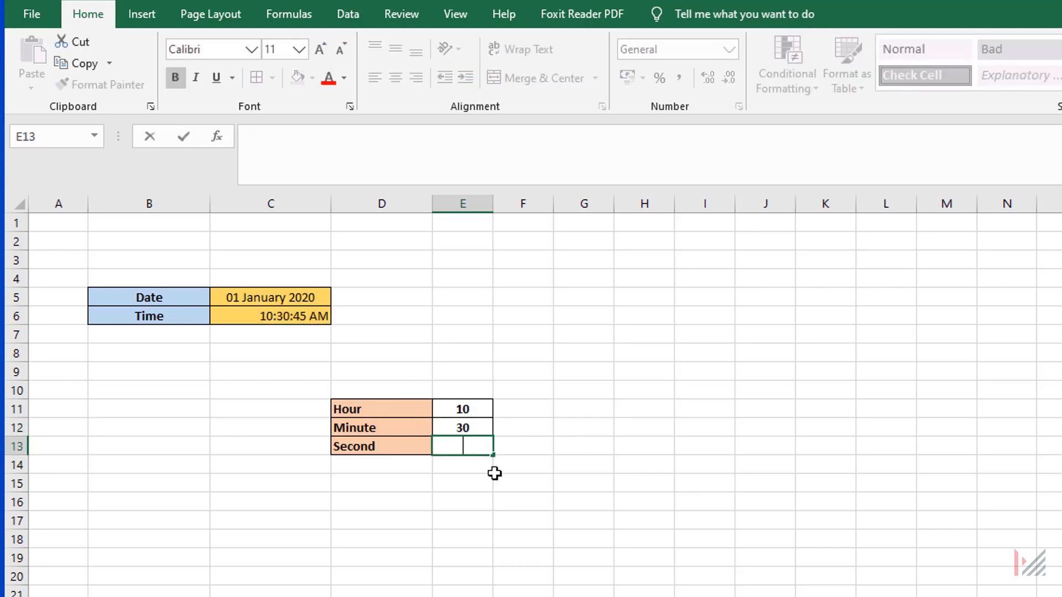
Extract the seconds from the time in C6 into E13 with =SECOND(C6).
{"action": "type", "text": "=sec"}
{"action": "key", "text": "Down"}
{"action": "key", "text": "Down"}
{"action": "key", "text": "Tab"}
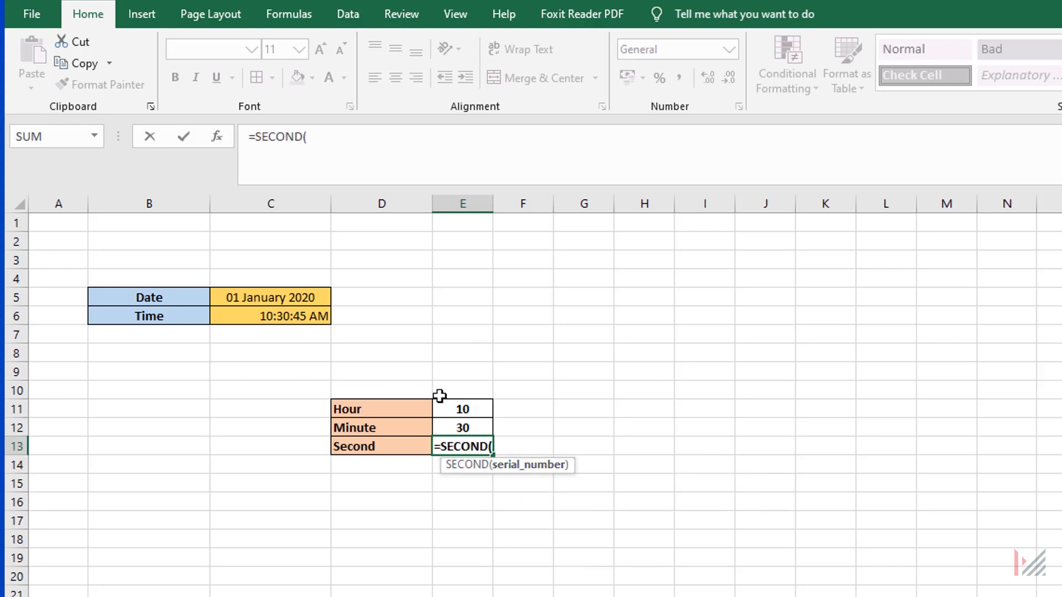
{"action": "left_click", "coordinate": [277, 318]}
{"action": "type", "text": ")"}
{"action": "key", "text": "Return"}
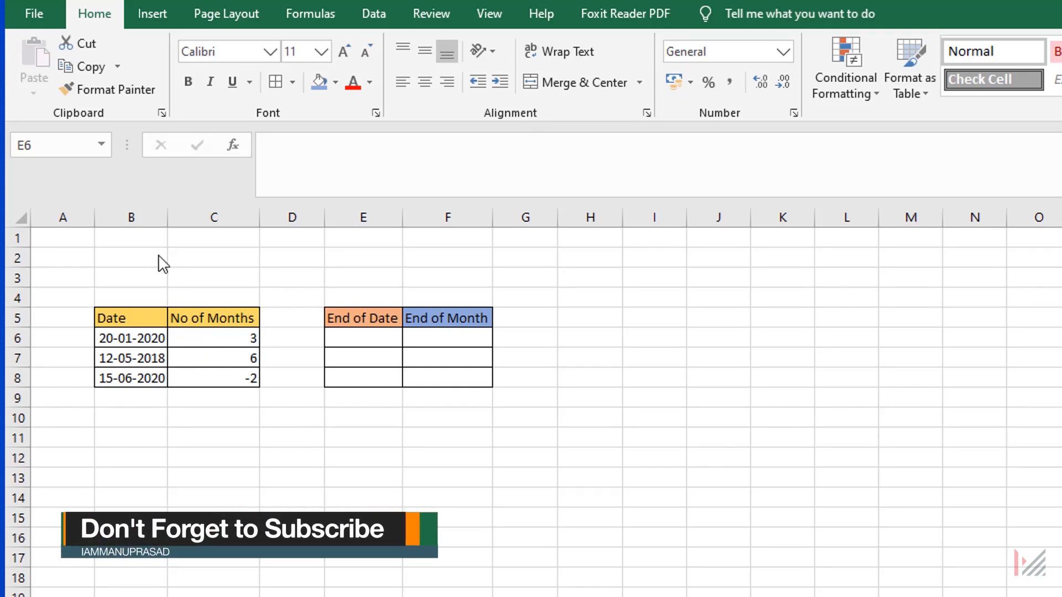
Calculate the first End of Date value in E6 with =EDATE(B6,C6).
{"action": "left_click", "coordinate": [362, 348]}
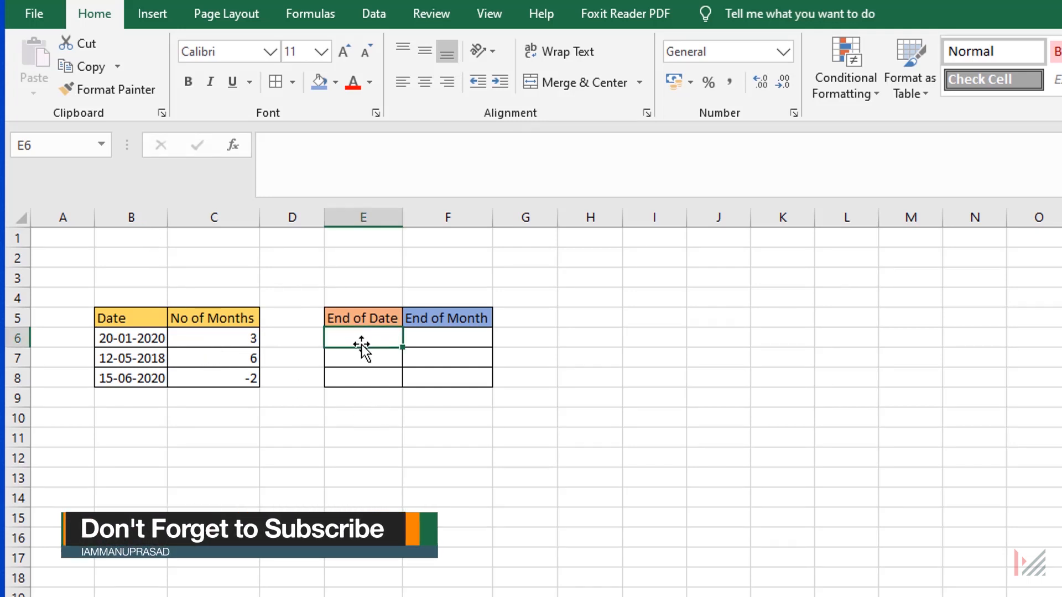
{"action": "type", "text": "=eda"}
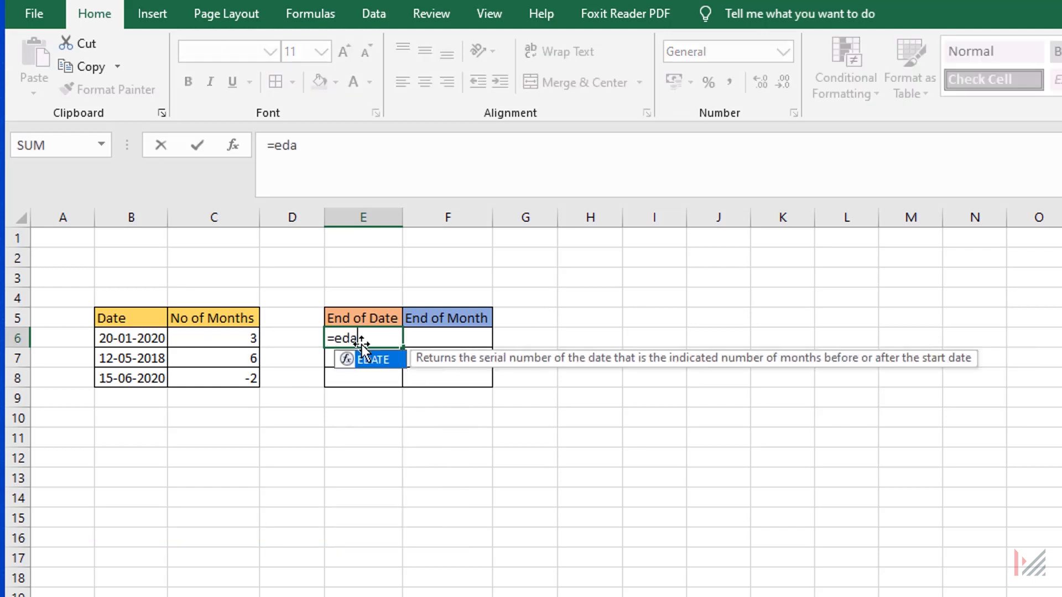
{"action": "key", "text": "Tab"}
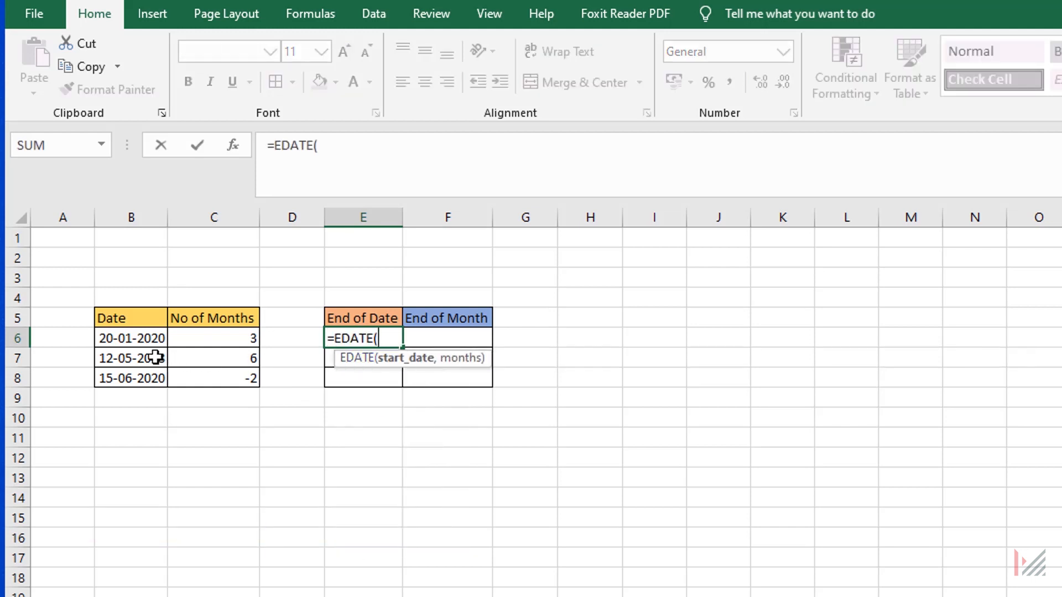
{"action": "left_click", "coordinate": [132, 339]}
{"action": "type", "text": ","}
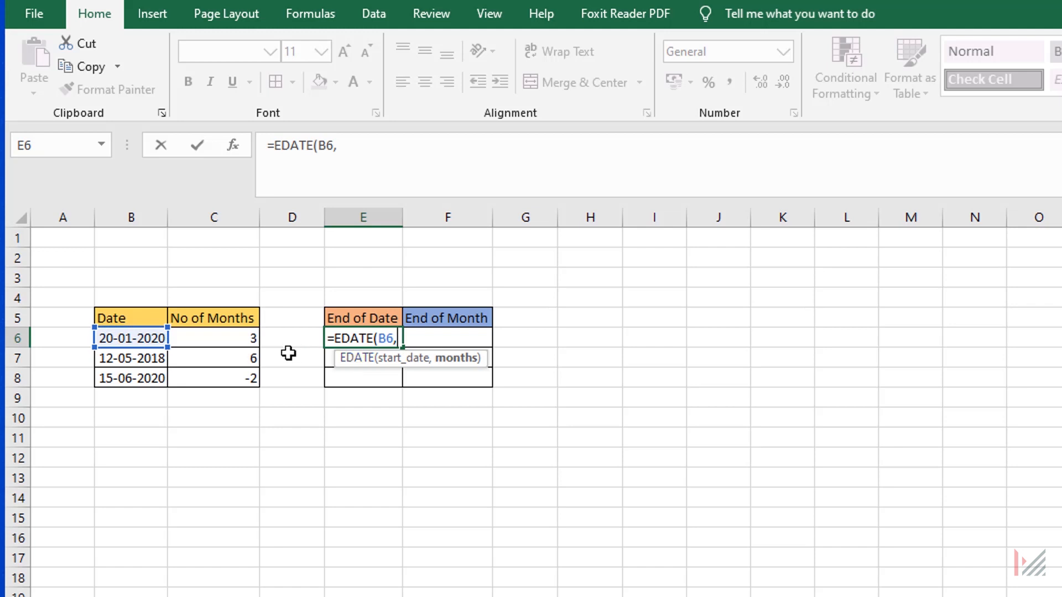
{"action": "left_click", "coordinate": [246, 343]}
{"action": "type", "text": ")"}
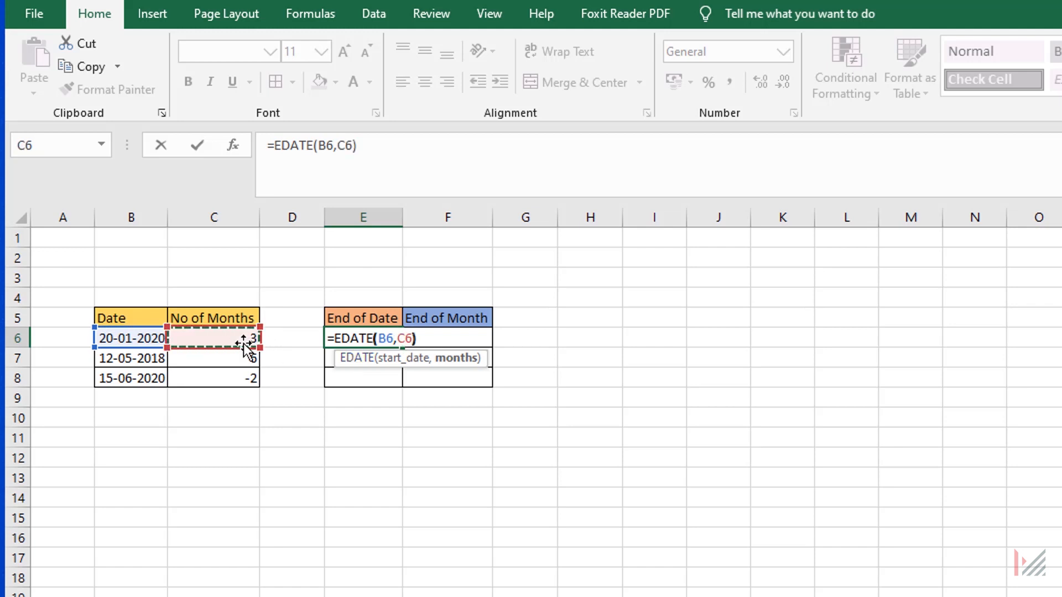
{"action": "key", "text": "Return"}
Format E6:F8 as dates in the *14 March 2012 style and fill the EDATE formula down to E8.
{"action": "left_click_drag", "start_coordinate": [362, 338], "coordinate": [447, 378]}
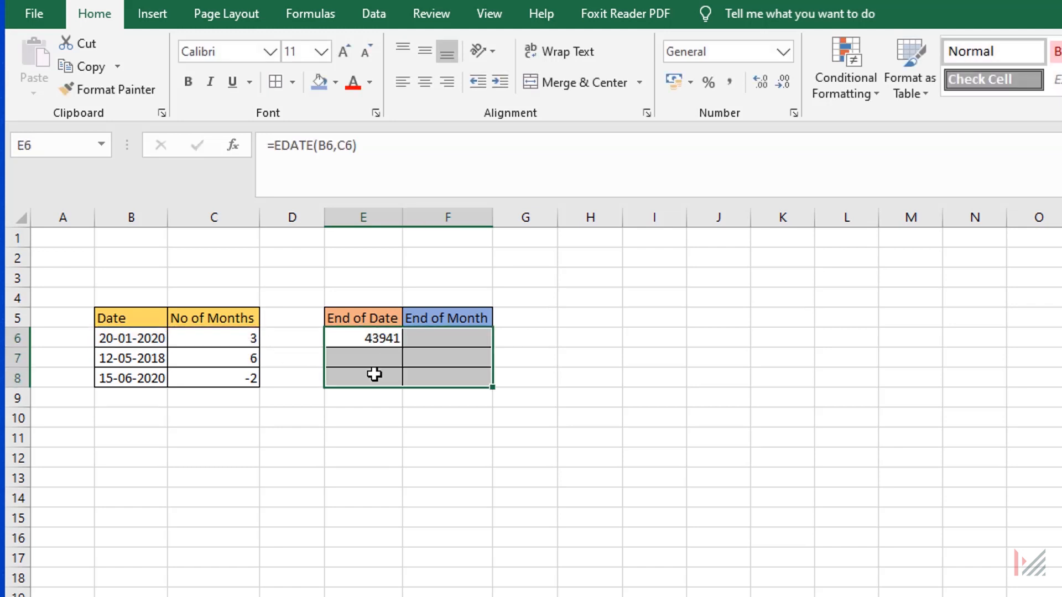
{"action": "right_click", "coordinate": [386, 346]}
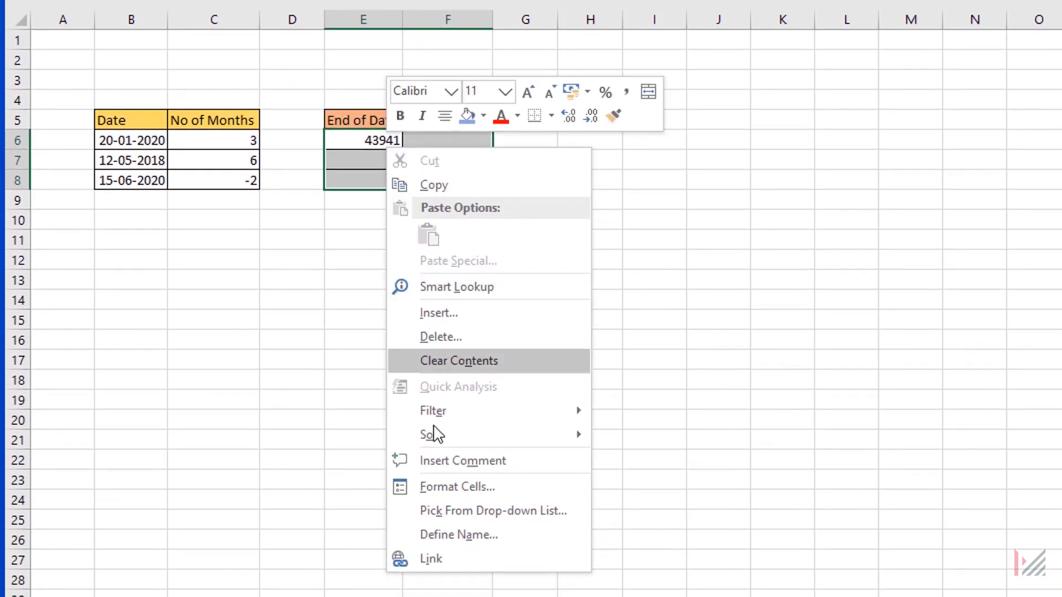
{"action": "left_click", "coordinate": [449, 490]}
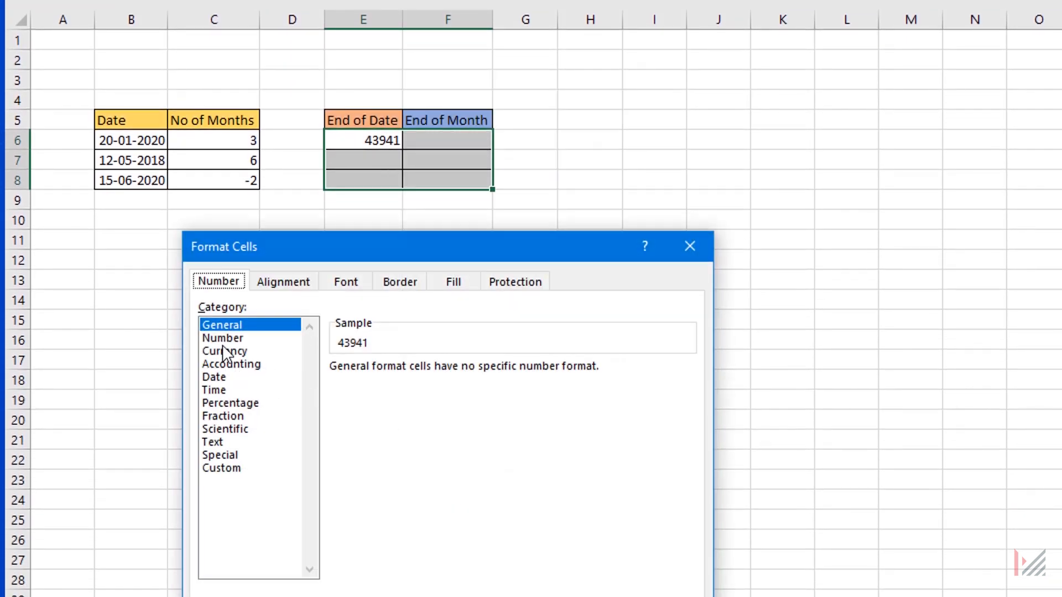
{"action": "left_click", "coordinate": [219, 379]}
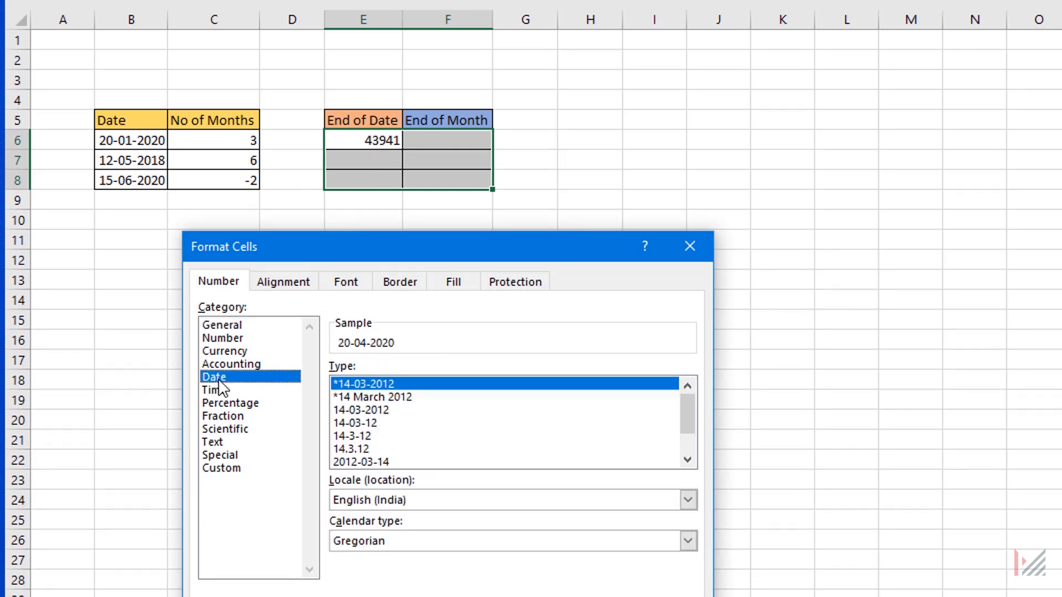
{"action": "left_click", "coordinate": [390, 397]}
{"action": "key", "text": "Return"}
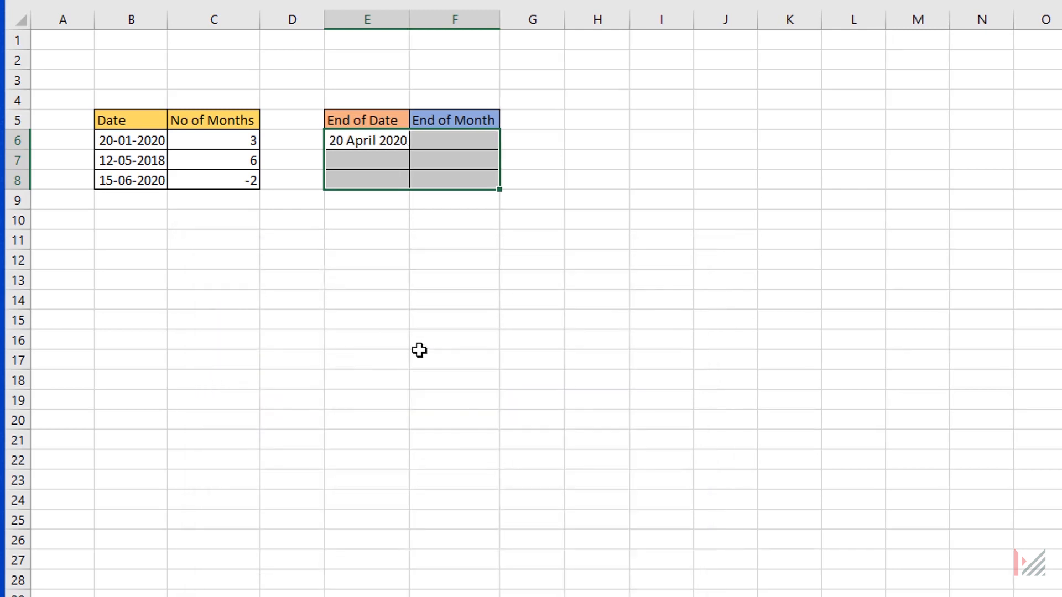
{"action": "left_click", "coordinate": [403, 293]}
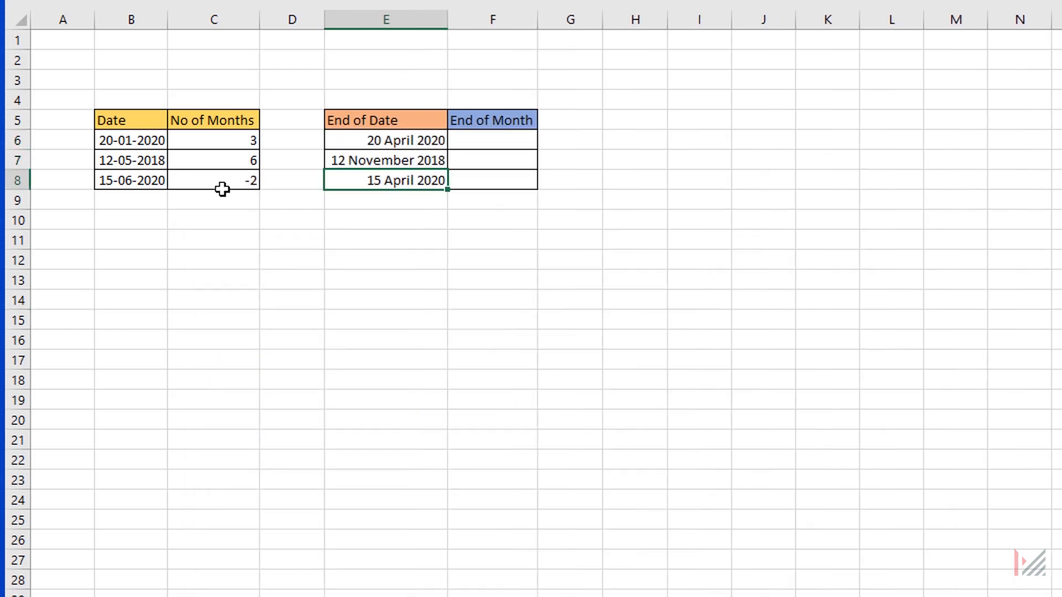
Calculate the first End of Month value in F6 with =EOMONTH(B6,C6).
{"action": "left_click", "coordinate": [226, 187]}
{"action": "type", "text": "="}
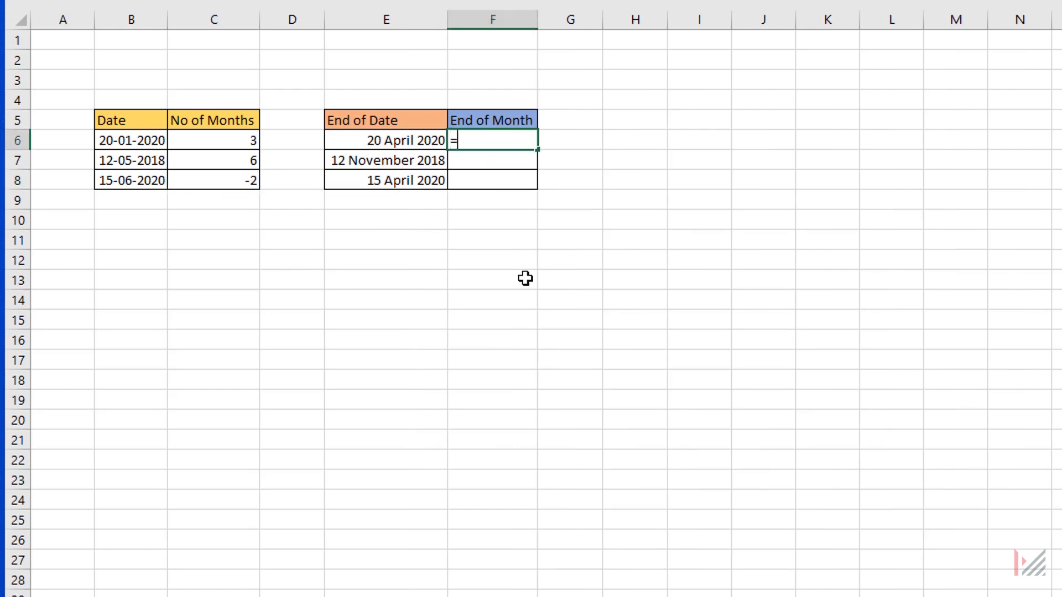
{"action": "type", "text": "eom"}
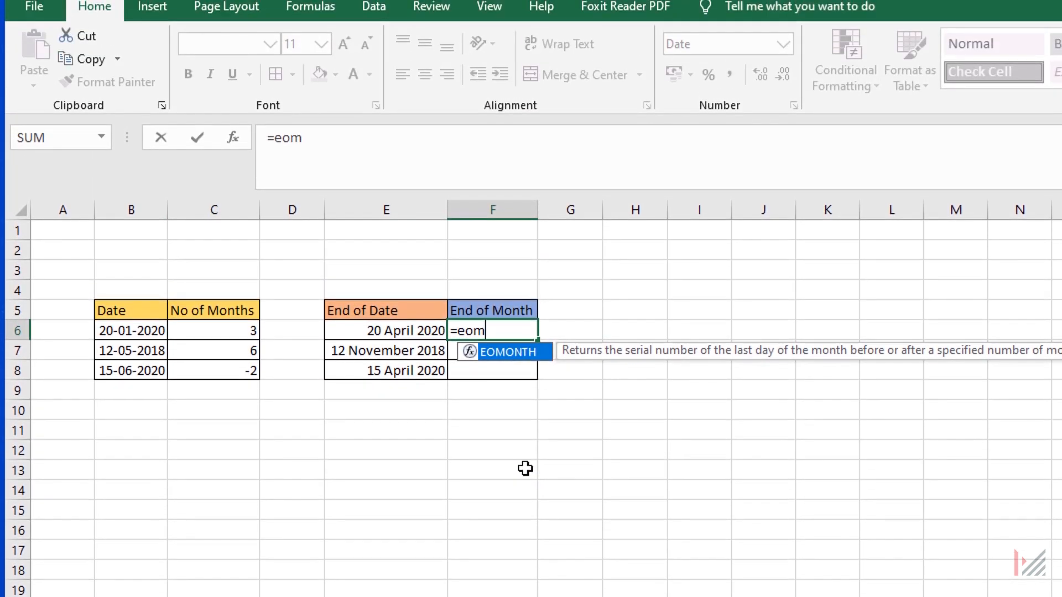
{"action": "key", "text": "Tab"}
{"action": "type", "text": "B6,C6)"}
{"action": "key", "text": "ctrl+Return"}
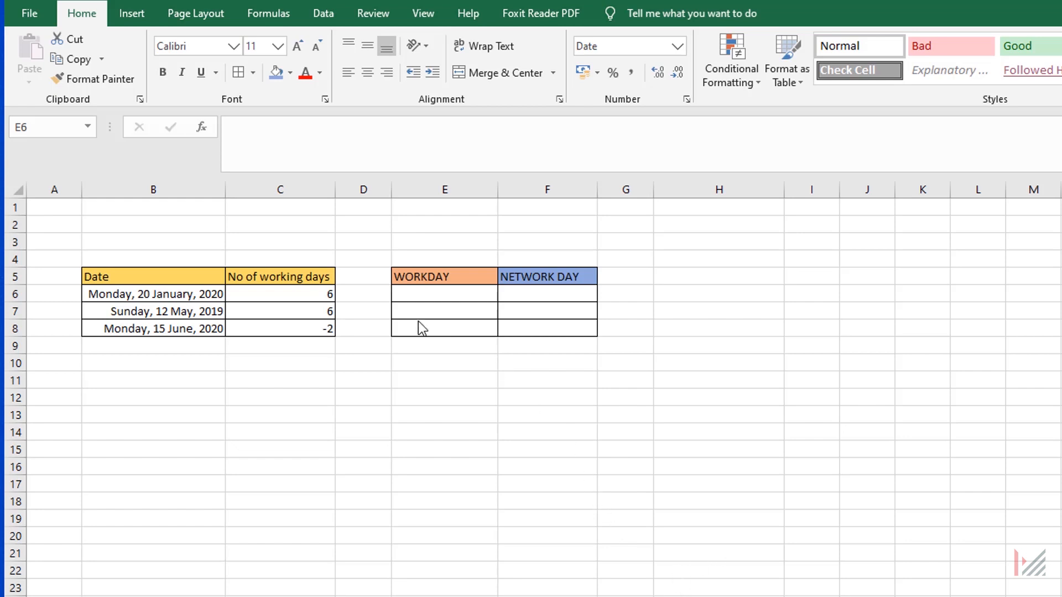
Calculate the first WORKDAY value in E6 with =WORKDAY(B6,C6).
{"action": "left_click", "coordinate": [436, 294]}
{"action": "type", "text": "="}
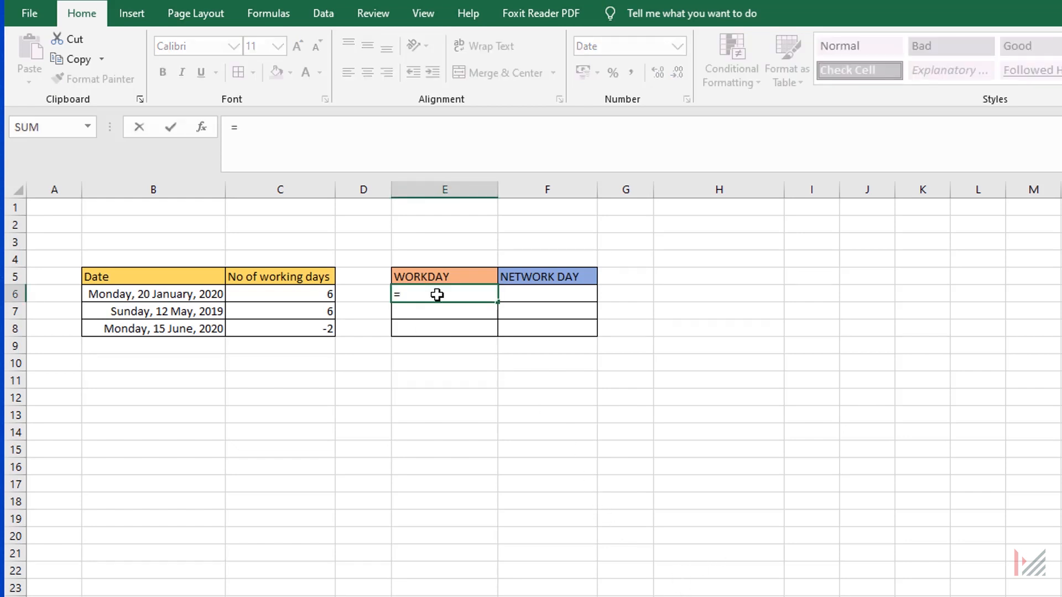
{"action": "type", "text": "work"}
{"action": "key", "text": "Tab"}
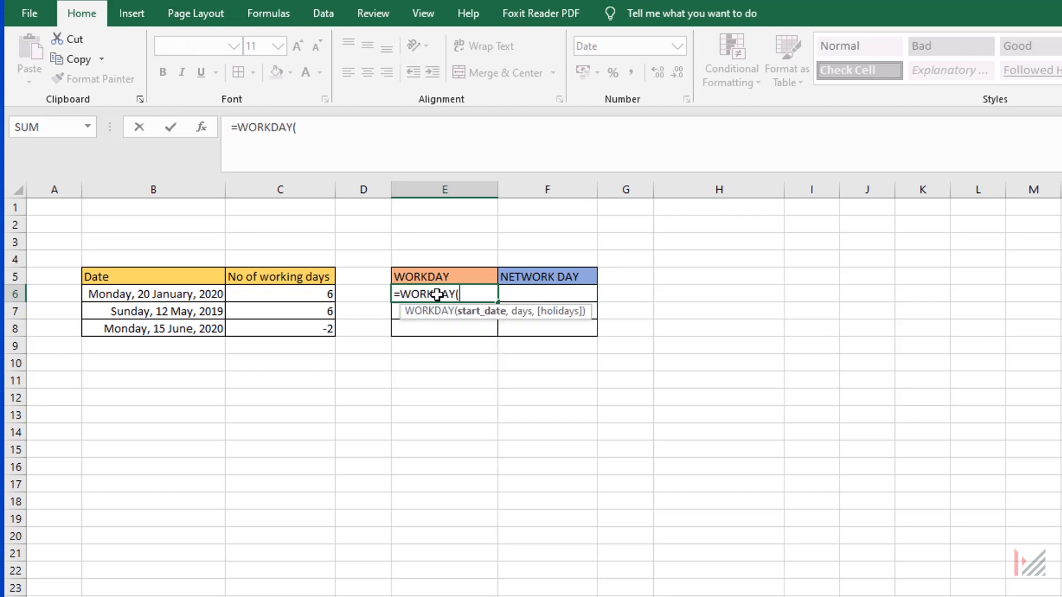
{"action": "left_click", "coordinate": [186, 294]}
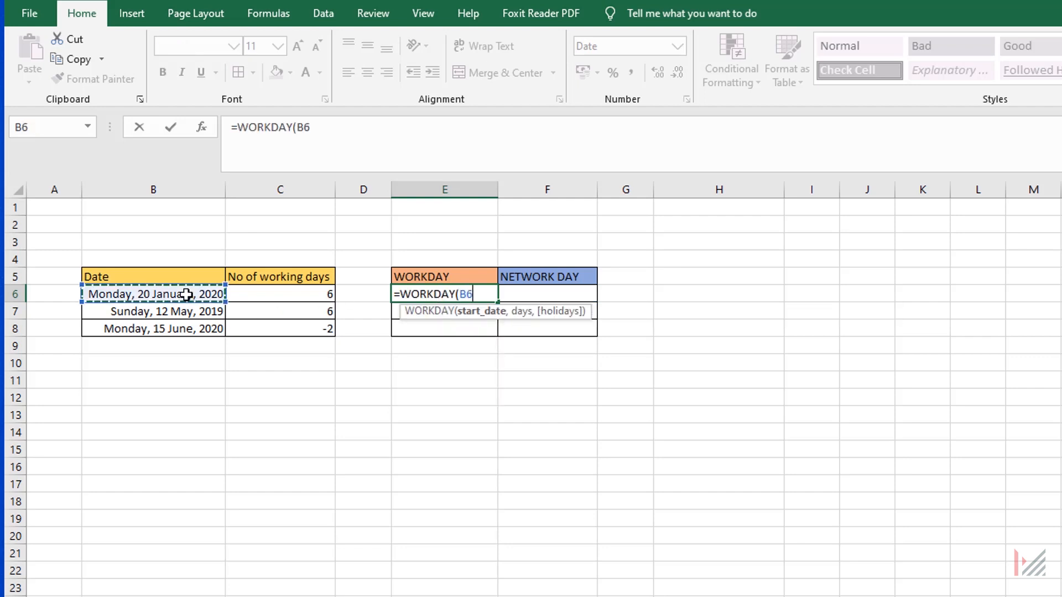
{"action": "type", "text": ","}
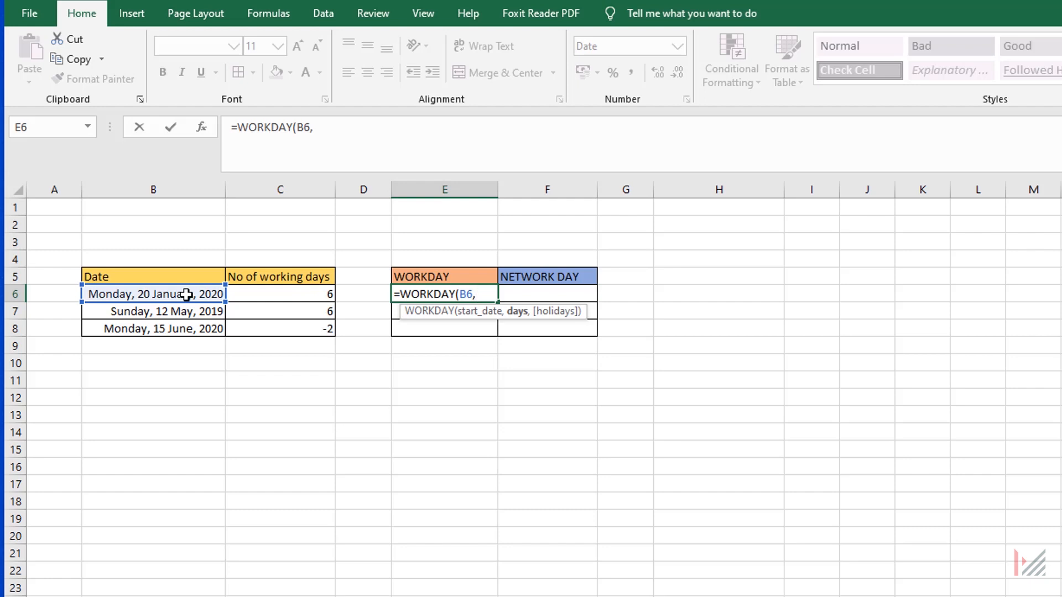
{"action": "left_click", "coordinate": [299, 290]}
{"action": "type", "text": ")"}
{"action": "key", "text": "Return"}
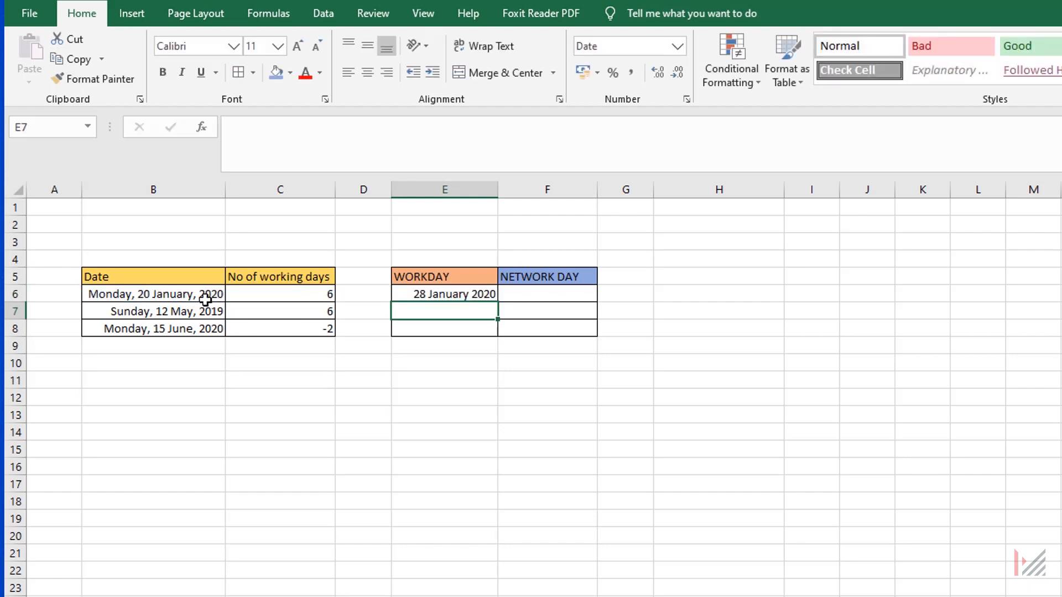
Count the six working days following 20 January 2020 on the system calendar, skipping the weekend, to check the WORKDAY result.
{"action": "left_click", "coordinate": [313, 295]}
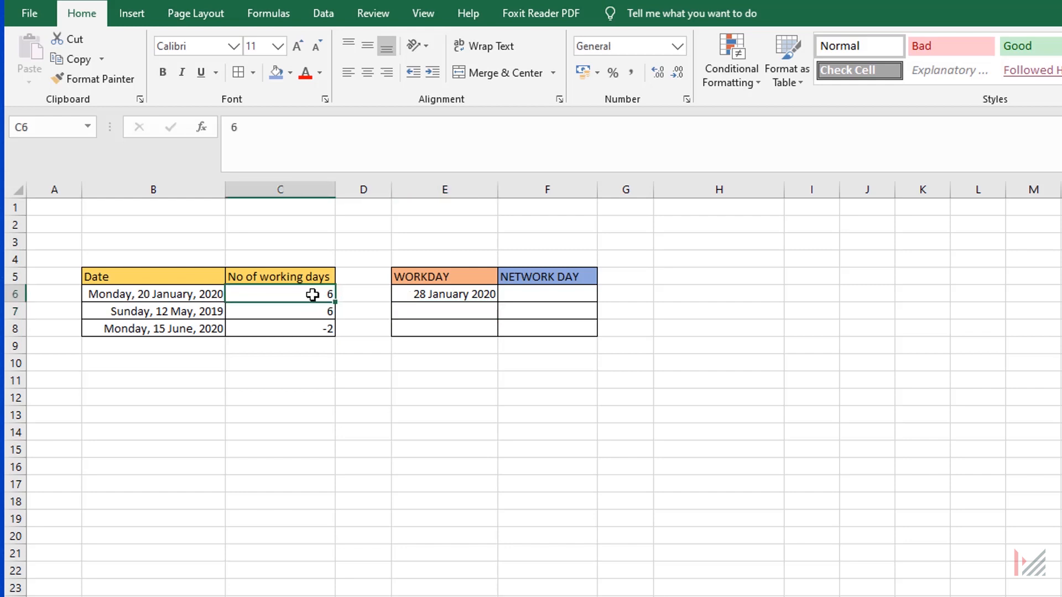
{"action": "left_click", "coordinate": [423, 296]}
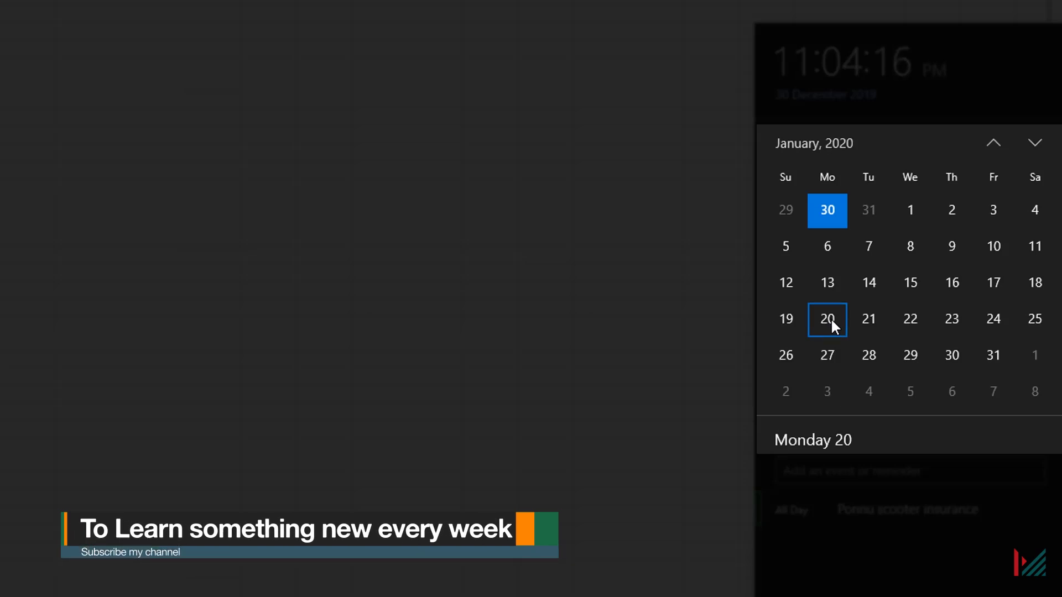
{"action": "left_click", "coordinate": [871, 321]}
{"action": "left_click", "coordinate": [908, 321]}
{"action": "left_click", "coordinate": [962, 319]}
{"action": "left_click", "coordinate": [990, 319]}
{"action": "left_click", "coordinate": [829, 356]}
{"action": "left_click", "coordinate": [872, 358]}
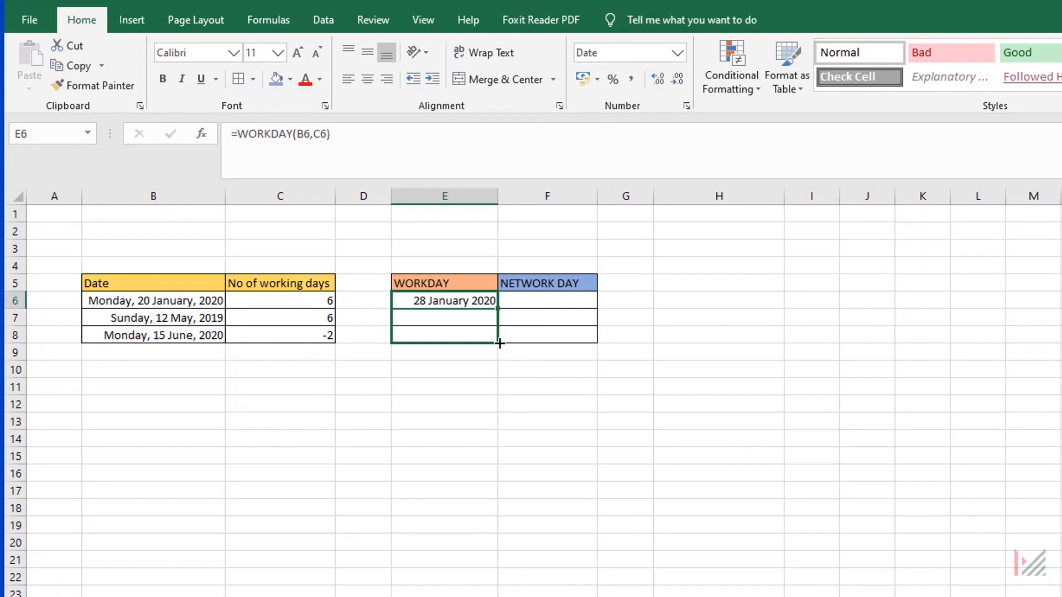
Fill the WORKDAY formula from E6 down to E8.
{"action": "left_click_drag", "start_coordinate": [499, 344], "coordinate": [499, 344]}
Calculate the first NETWORK DAY value in F6 with =NETWORKDAYS(B6,E6).
{"action": "key", "text": "Right"}
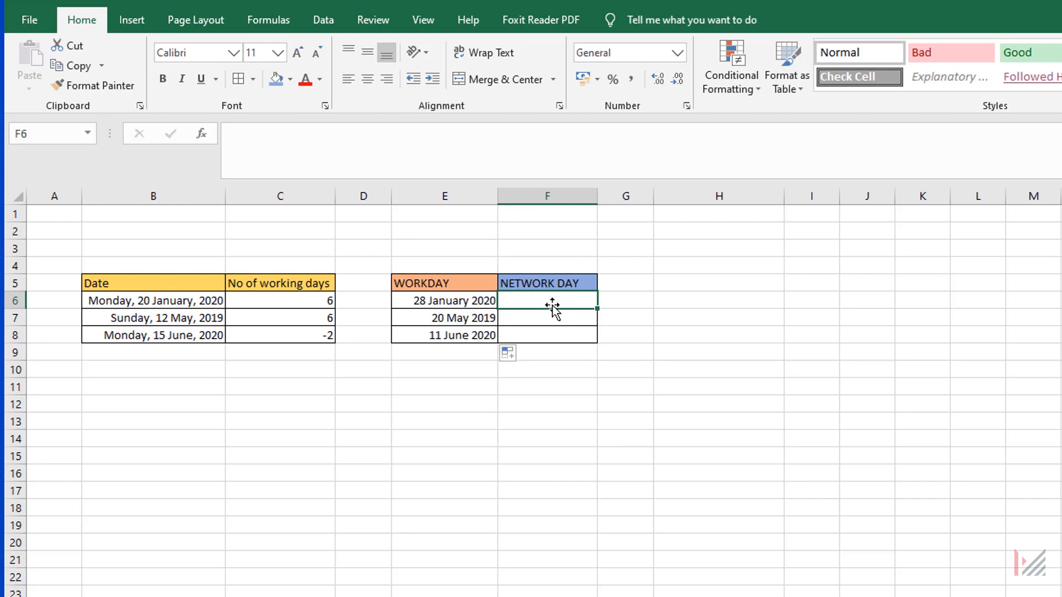
{"action": "type", "text": "=net"}
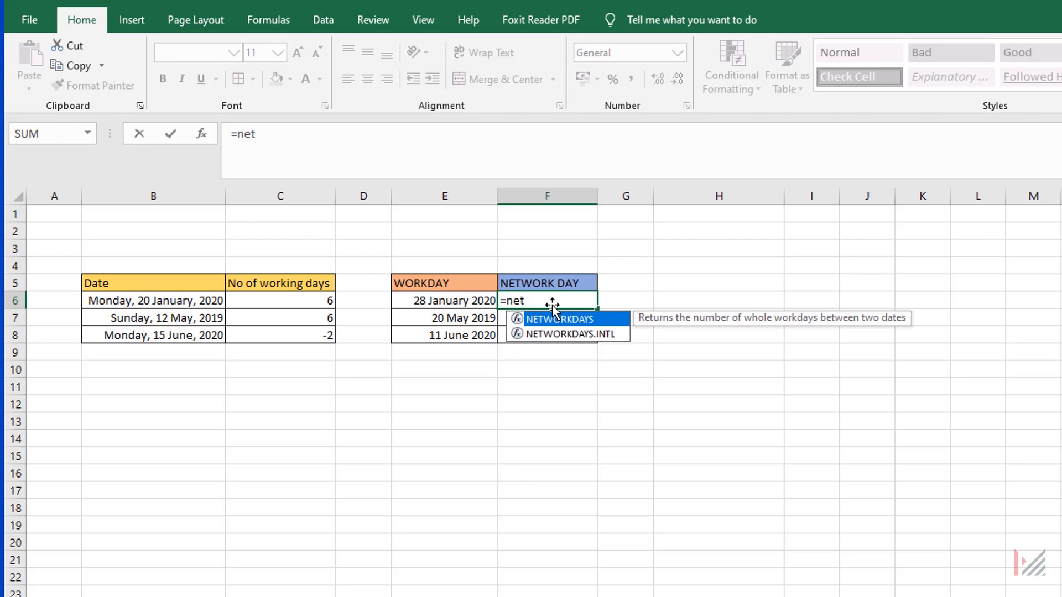
{"action": "key", "text": "Tab"}
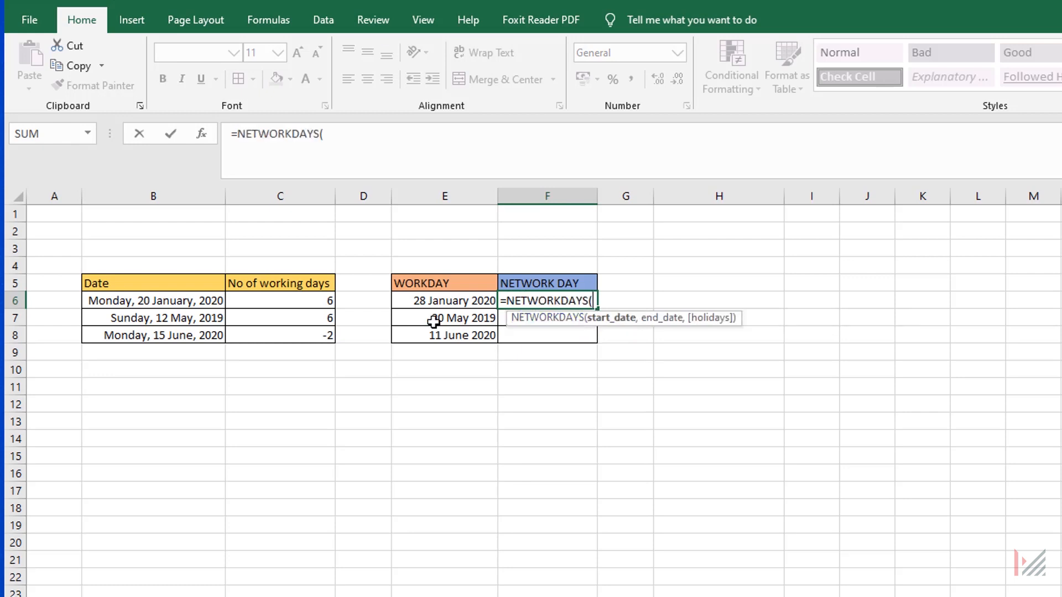
{"action": "left_click", "coordinate": [153, 303]}
{"action": "type", "text": ","}
{"action": "left_click", "coordinate": [450, 301]}
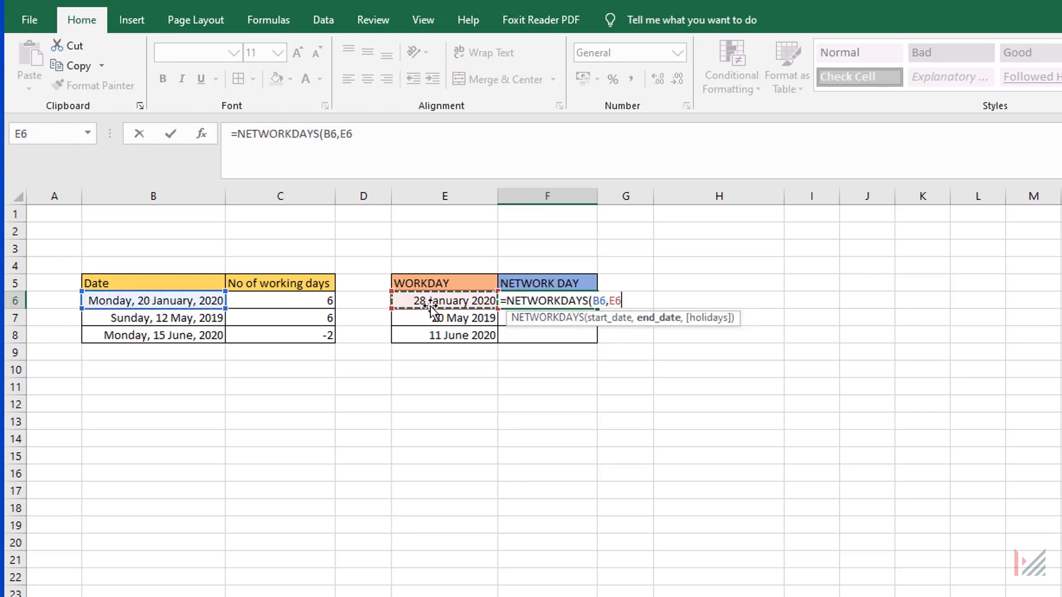
{"action": "key", "text": "Return"}
Fill the NETWORKDAYS formula from F6 down to F8 and review the row 7 entries.
{"action": "left_click", "coordinate": [552, 300]}
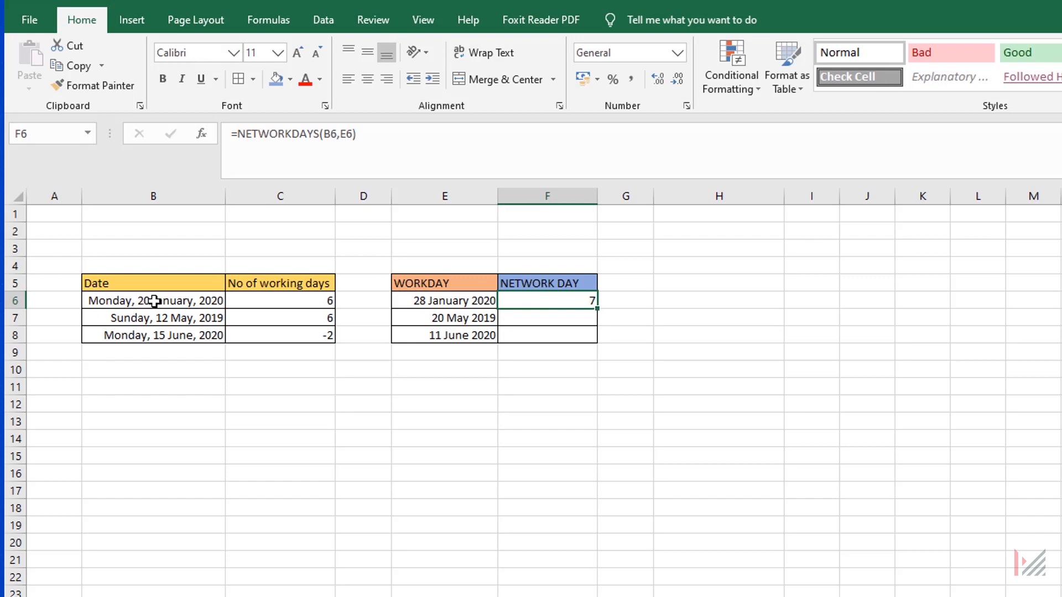
{"action": "double_click", "coordinate": [598, 309]}
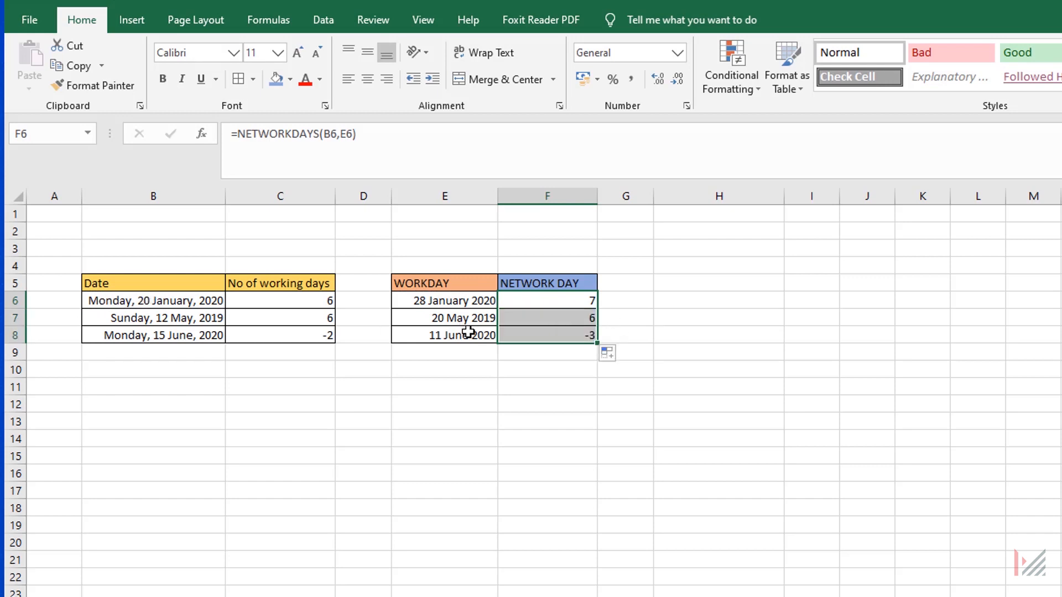
{"action": "left_click", "coordinate": [431, 315]}
{"action": "left_click", "coordinate": [166, 321]}
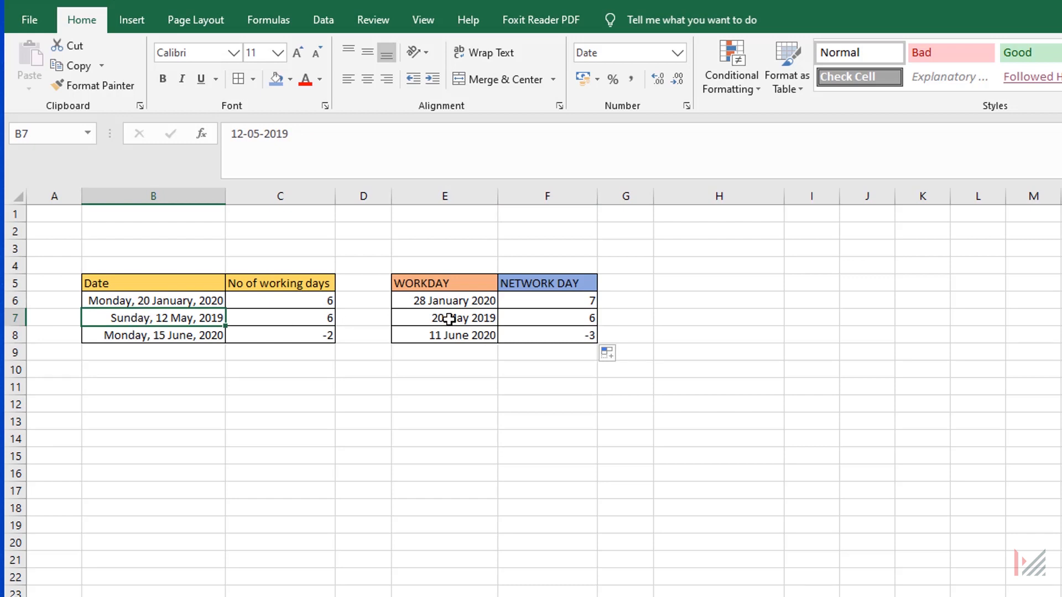
{"action": "left_click", "coordinate": [582, 319]}
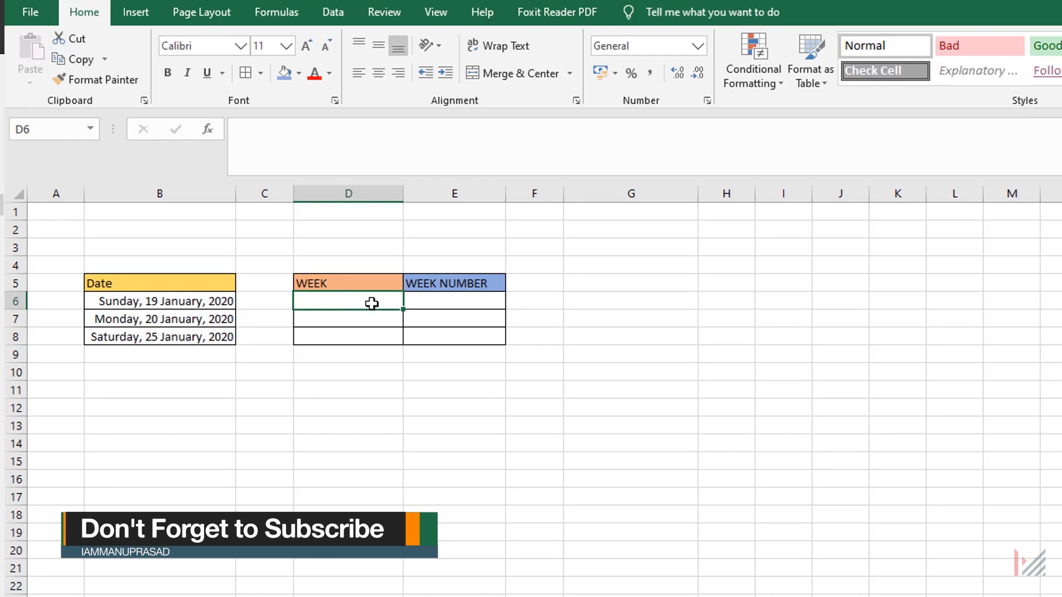
Calculate the first WEEK value in D6 with =WEEKDAY(B6).
{"action": "type", "text": "=week"}
{"action": "key", "text": "Tab"}
{"action": "left_click", "coordinate": [149, 300]}
{"action": "key", "text": "Return"}
Fill the WEEKDAY formula from D6 down to D8 and compare the results with the dates.
{"action": "left_click", "coordinate": [323, 303]}
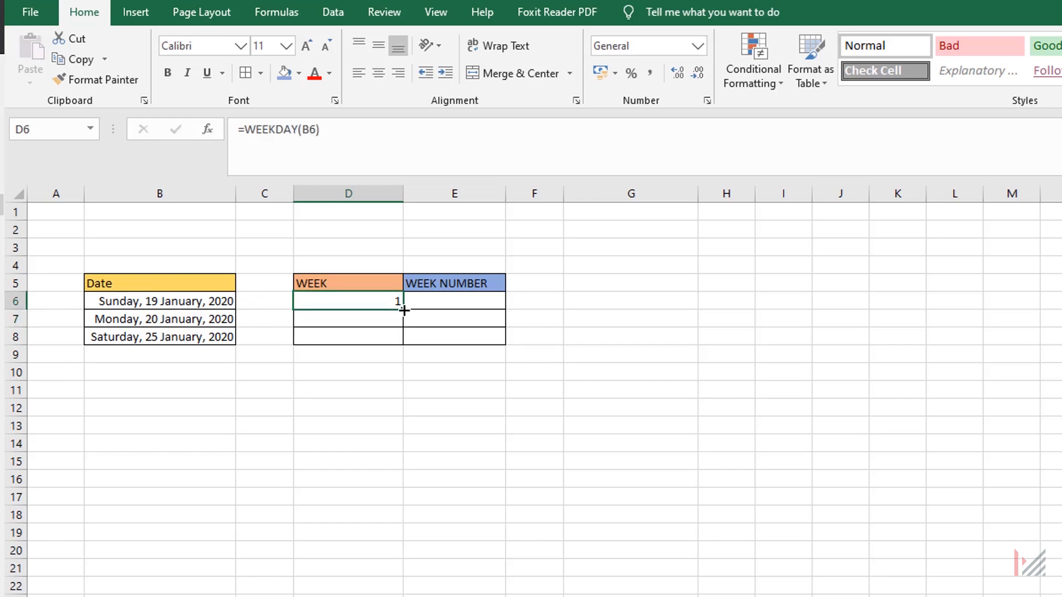
{"action": "left_click_drag", "start_coordinate": [404, 311], "coordinate": [396, 346]}
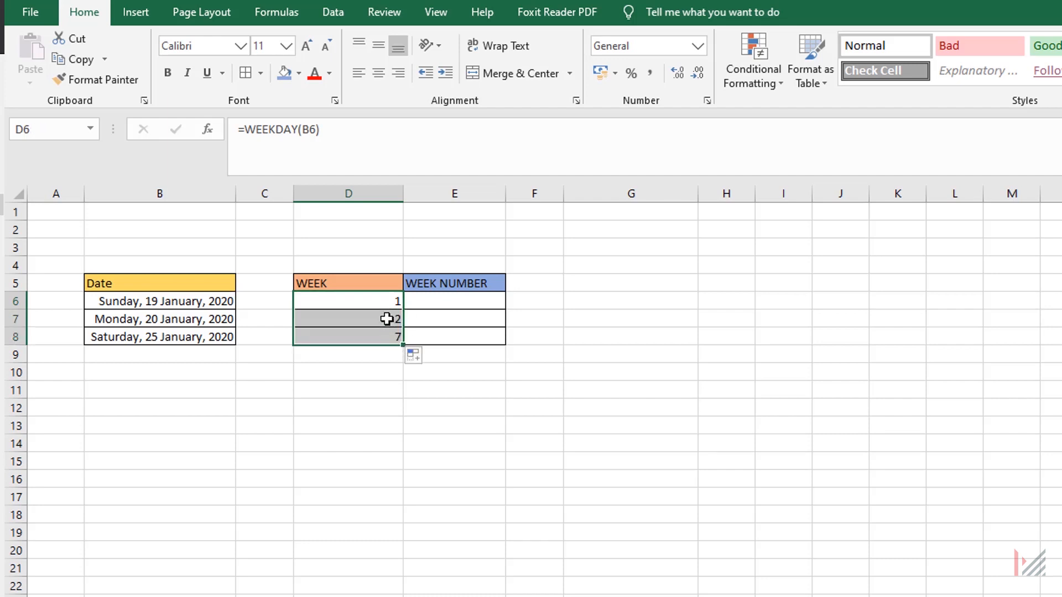
{"action": "left_click", "coordinate": [391, 320]}
{"action": "left_click", "coordinate": [102, 338]}
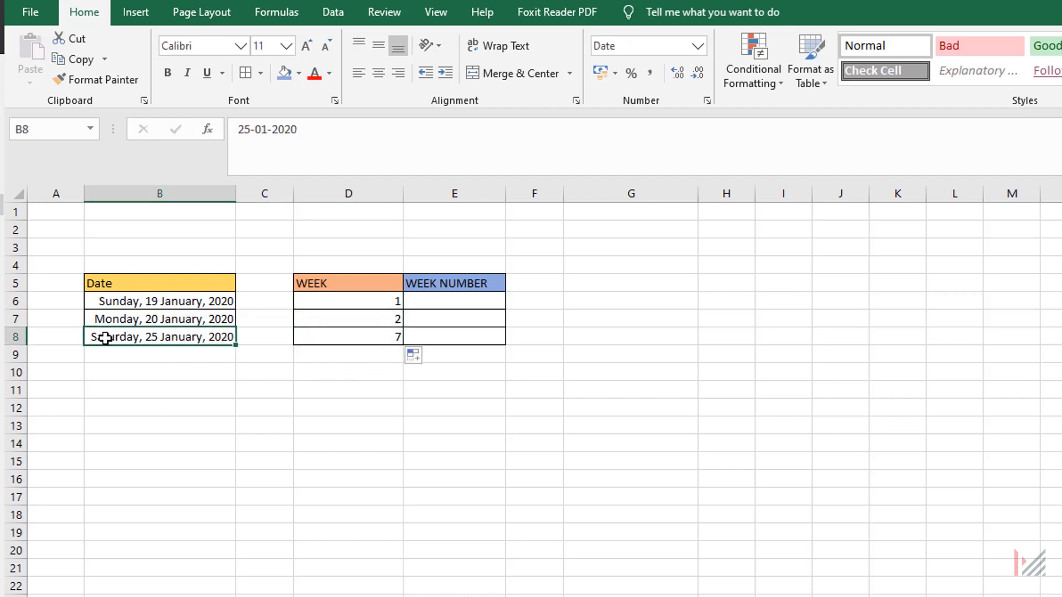
{"action": "left_click", "coordinate": [366, 335]}
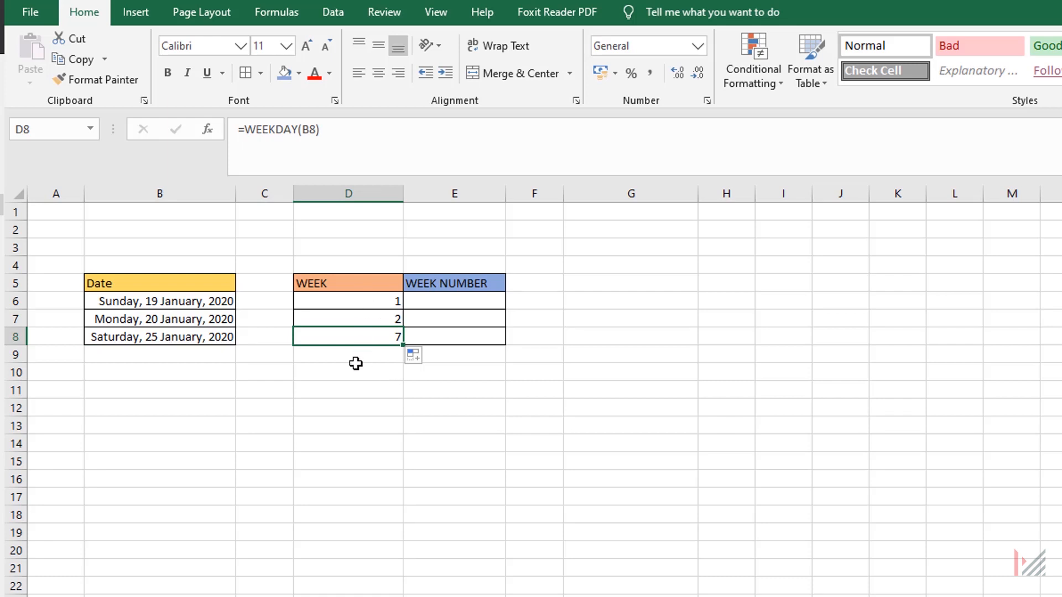
Calculate the first WEEK NUMBER value in E6 with =WEEKNUM(B6).
{"action": "left_click", "coordinate": [472, 310]}
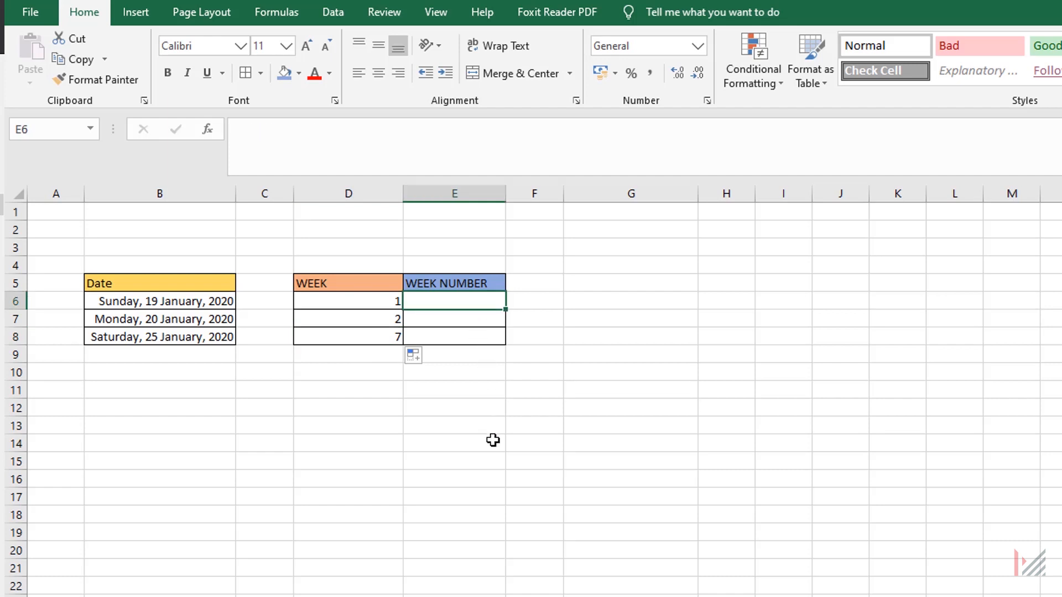
{"action": "type", "text": "=week"}
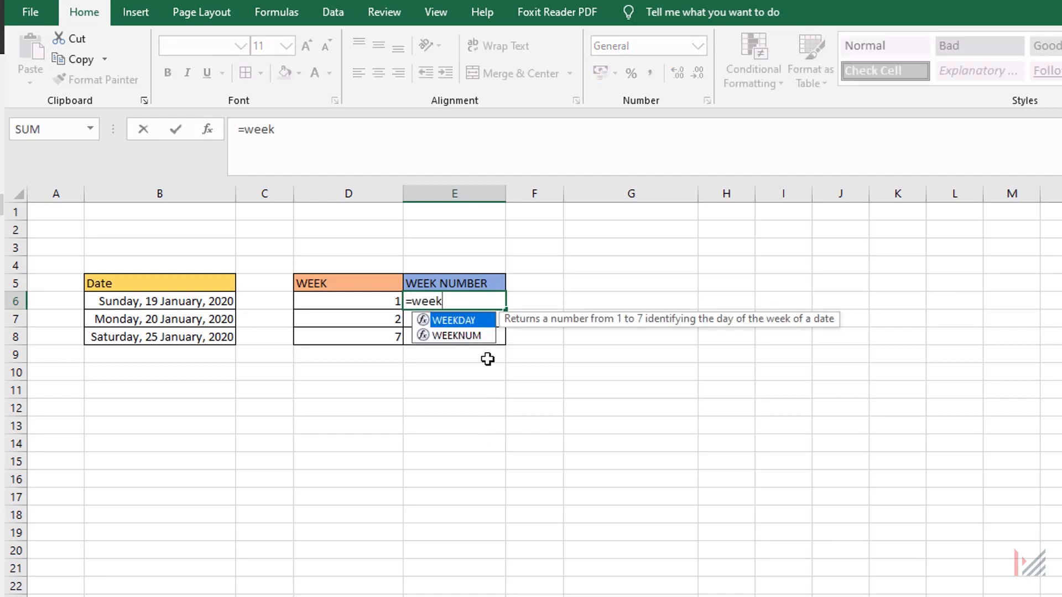
{"action": "key", "text": "Down"}
{"action": "key", "text": "Tab"}
{"action": "left_click", "coordinate": [191, 304]}
{"action": "key", "text": "ctrl+Return"}
Fill the WEEKNUM formula from E6 down to E8 and review the filled range.
{"action": "left_click_drag", "start_coordinate": [506, 311], "coordinate": [514, 348]}
{"action": "left_click", "coordinate": [480, 377]}
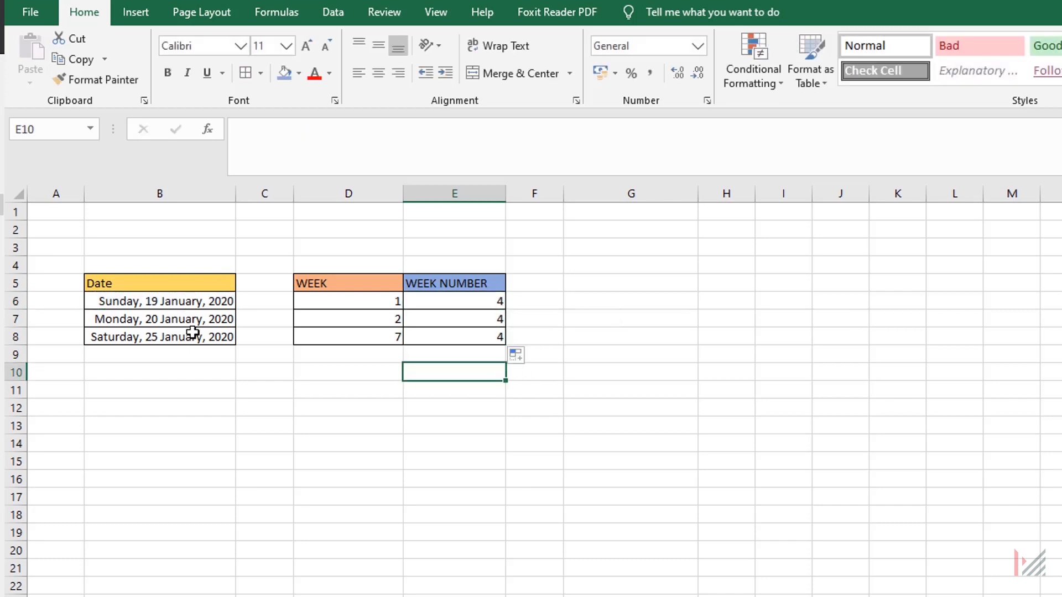
{"action": "left_click_drag", "start_coordinate": [478, 302], "coordinate": [481, 335]}
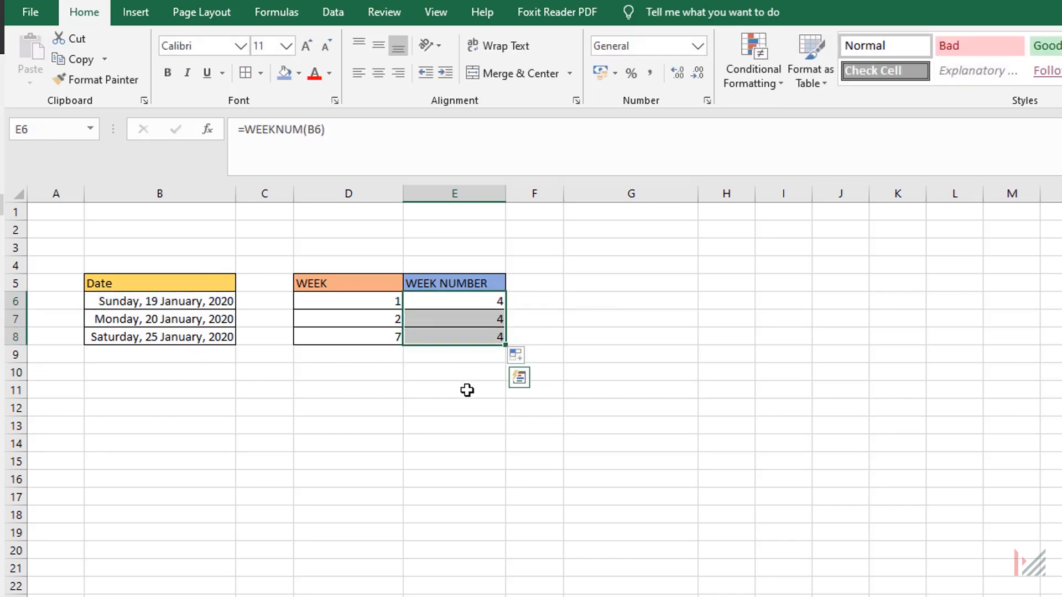